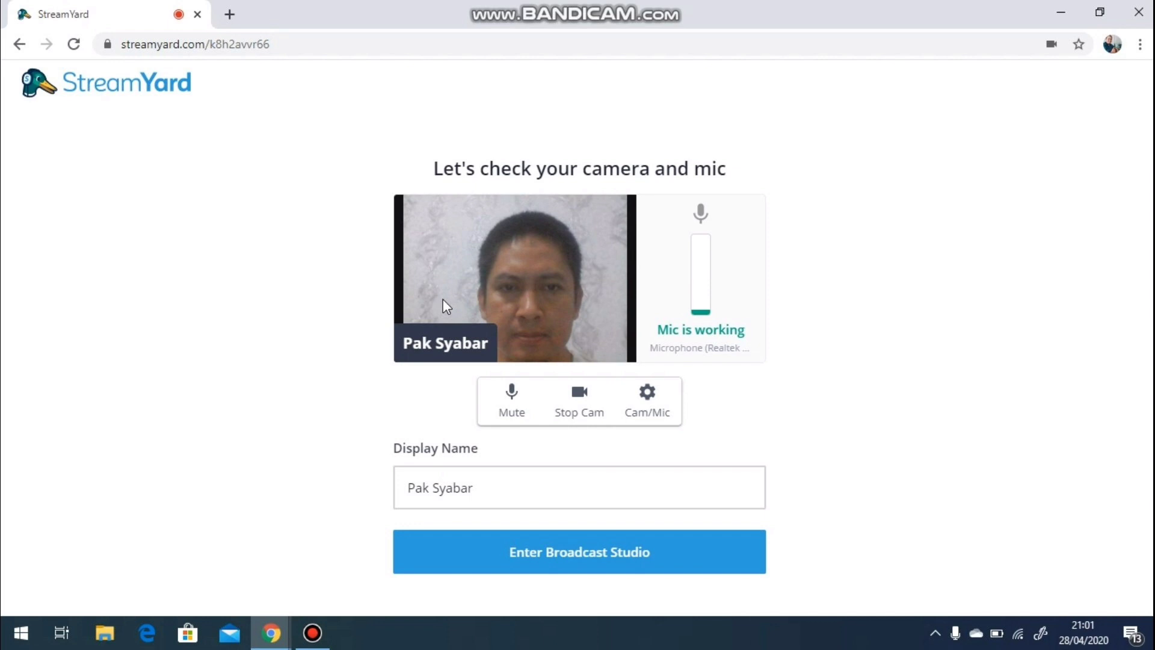
# Fill in the host's display name, enter the broadcast studio and dismiss the add-to-stream tip
pyautogui.tripleClick(389, 479)
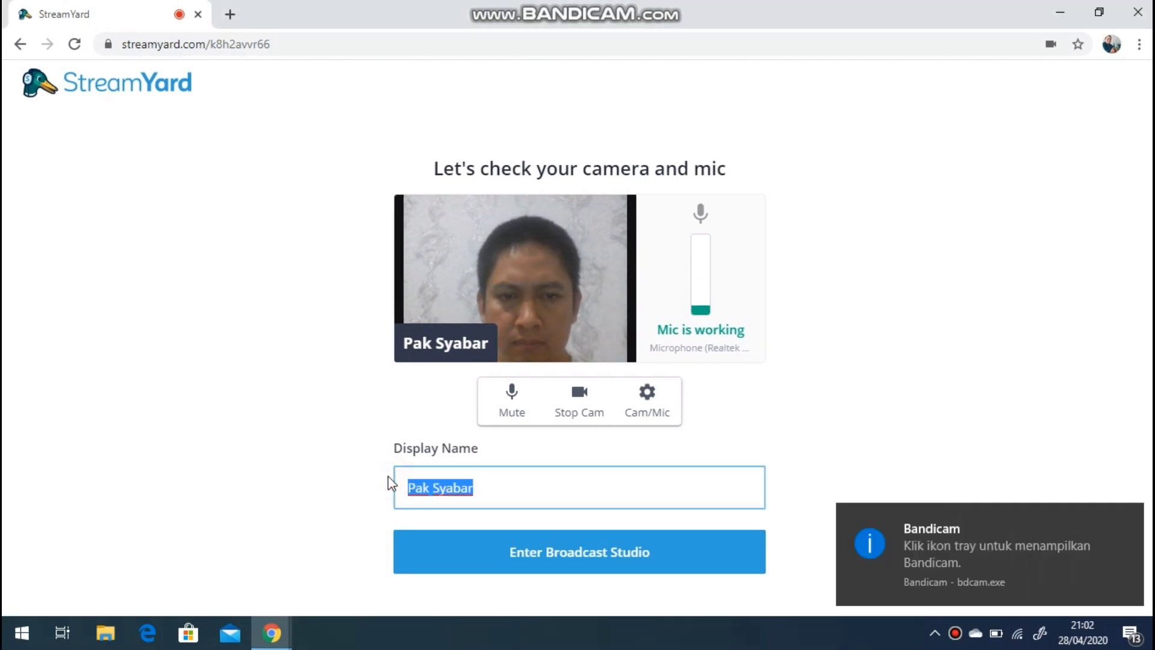
pyautogui.write('Pak ')
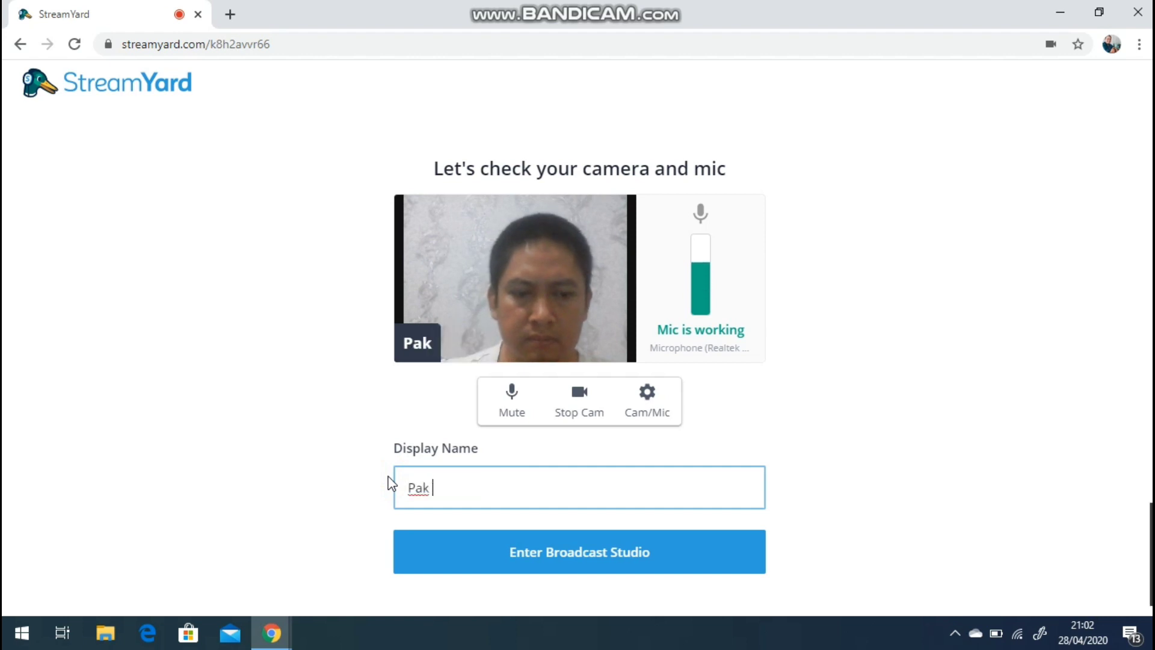
pyautogui.write('Syabar')
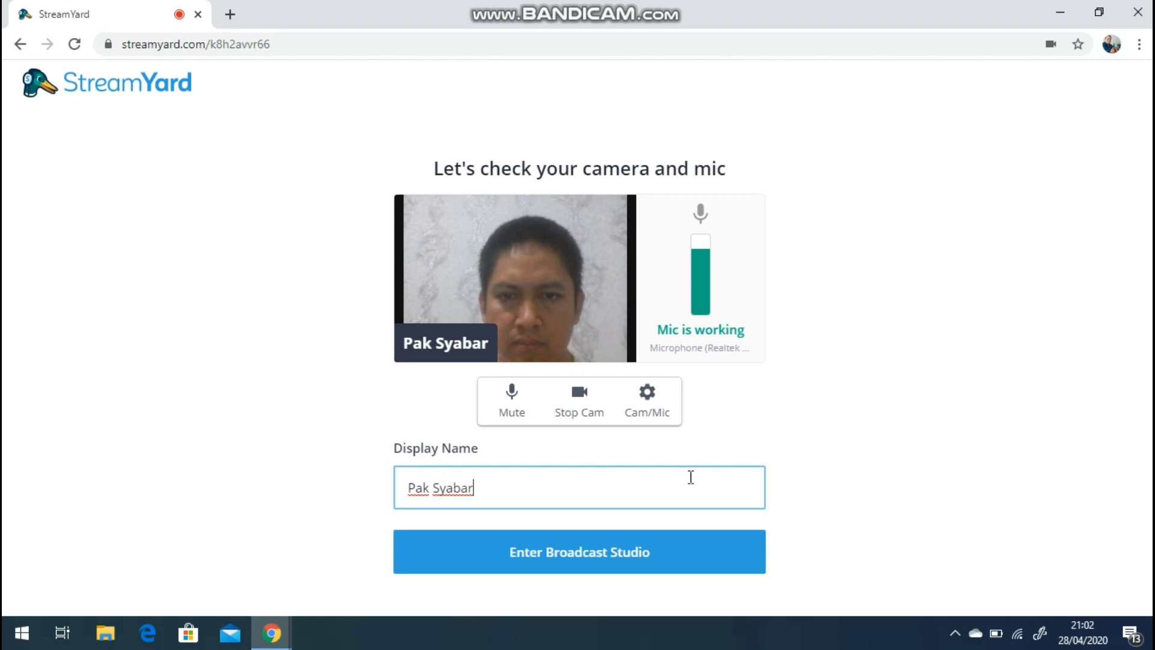
pyautogui.click(588, 549)
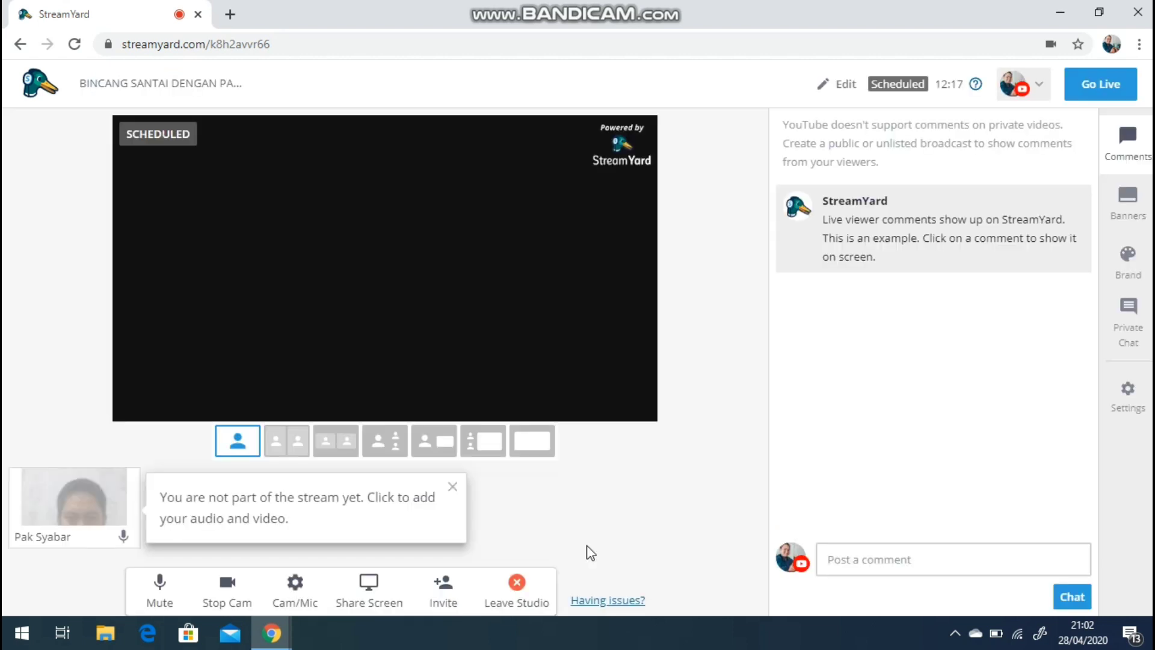
pyautogui.moveTo(77, 517)
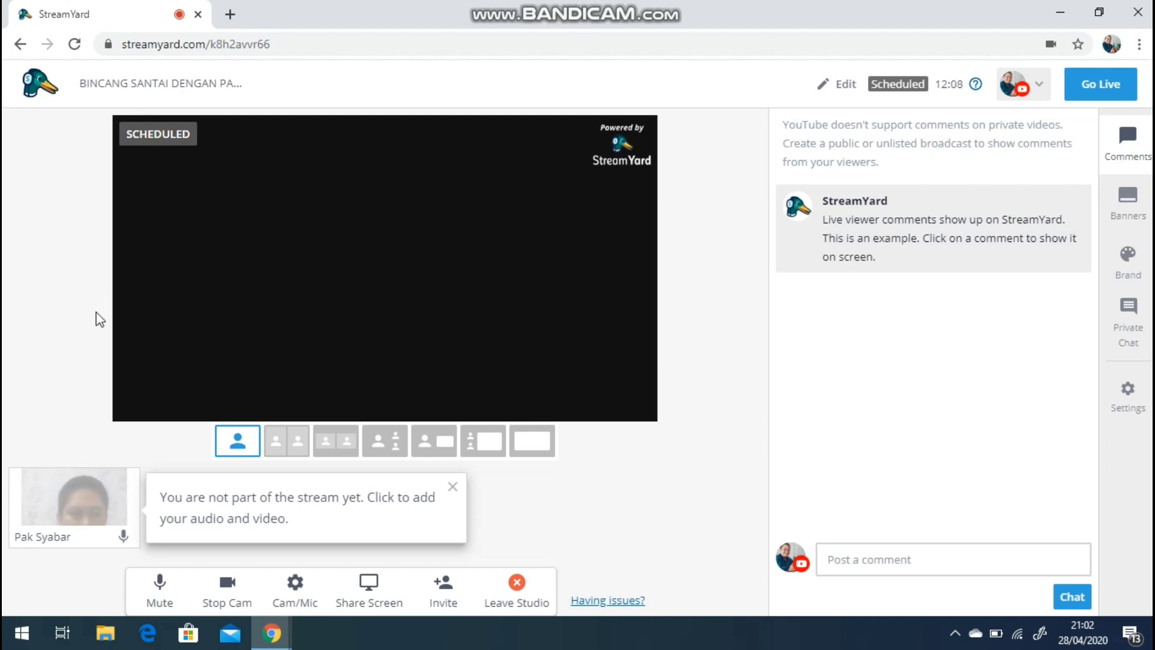
pyautogui.click(453, 485)
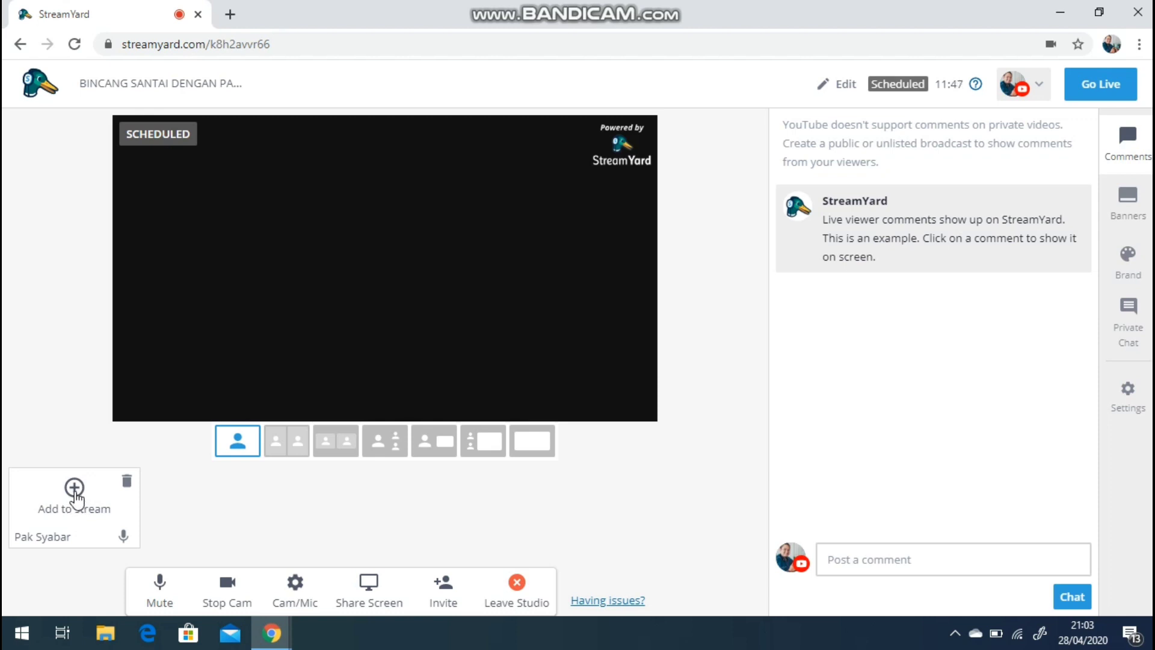
# Test muting and unmuting the host's microphone on the participant thumbnail
pyautogui.click(124, 536)
pyautogui.click(124, 536)
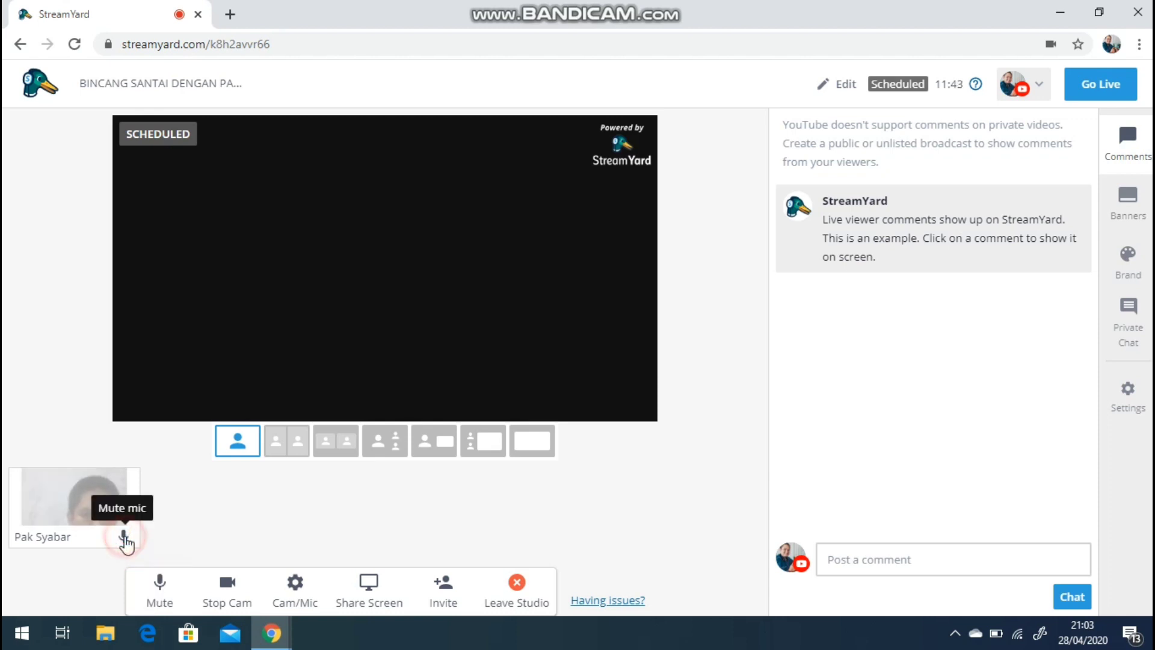
pyautogui.click(124, 535)
pyautogui.click(124, 536)
pyautogui.click(123, 535)
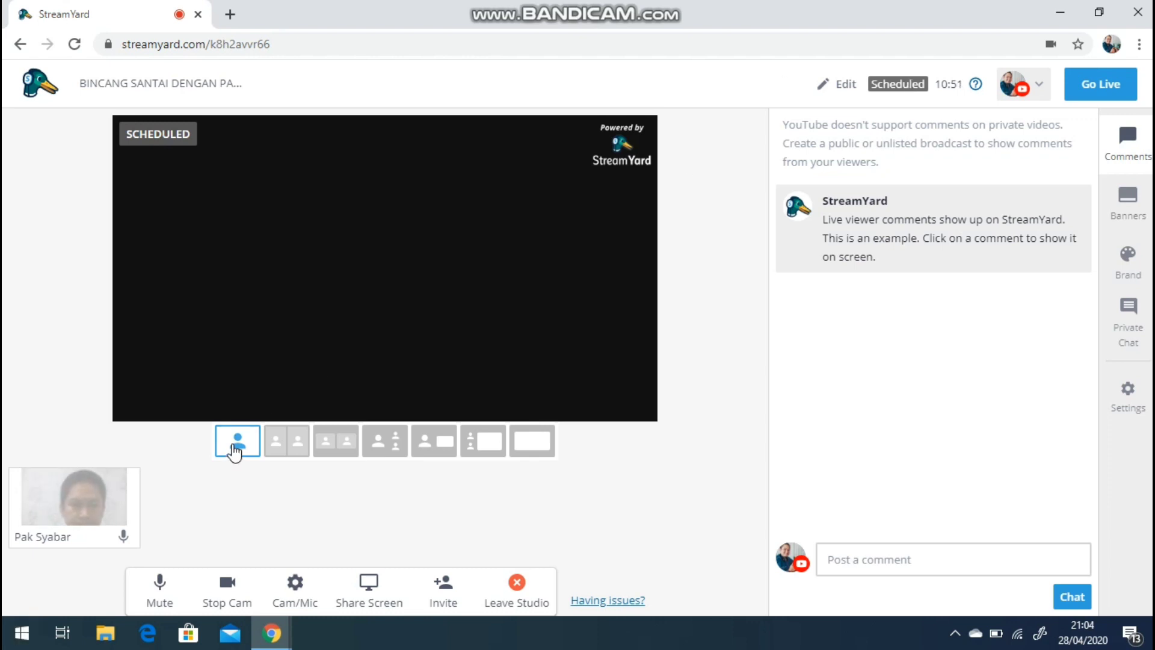
# Try each of the stream layouts in turn, closing their tips, and go back to the solo layout
pyautogui.click(289, 444)
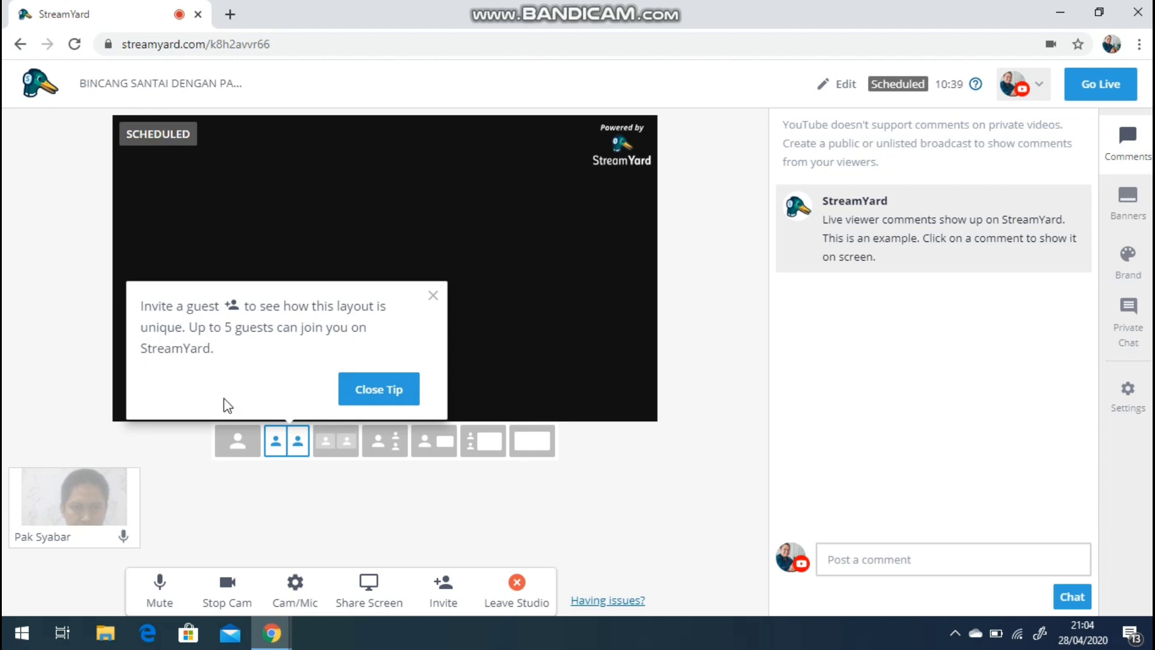
pyautogui.click(334, 444)
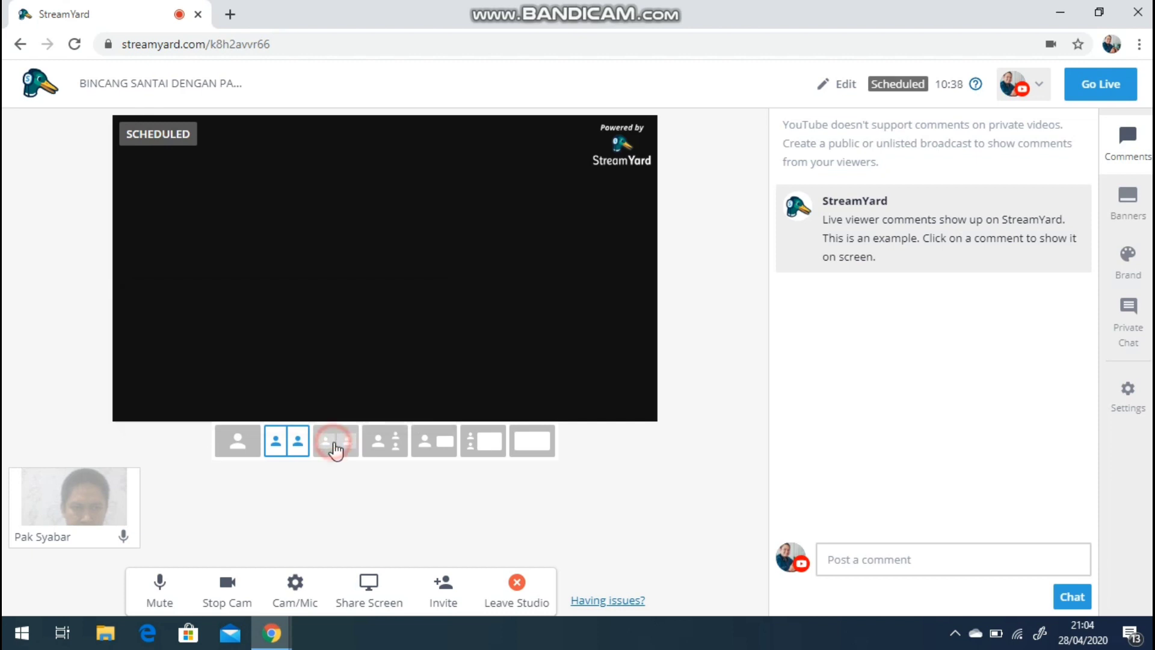
pyautogui.click(385, 443)
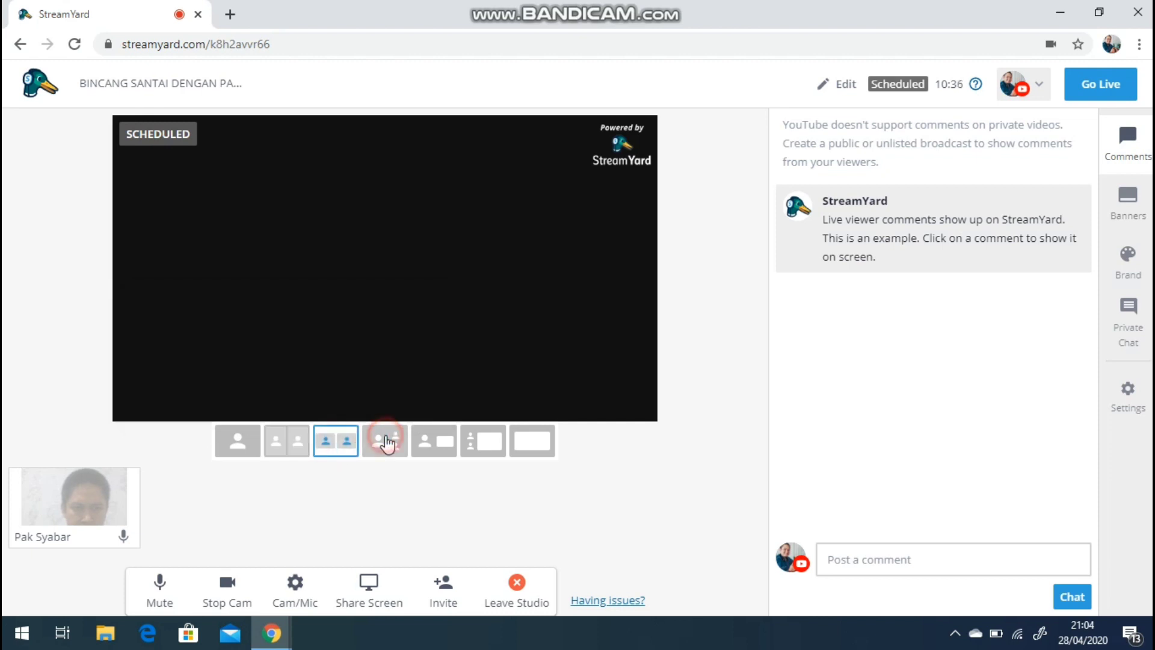
pyautogui.click(442, 448)
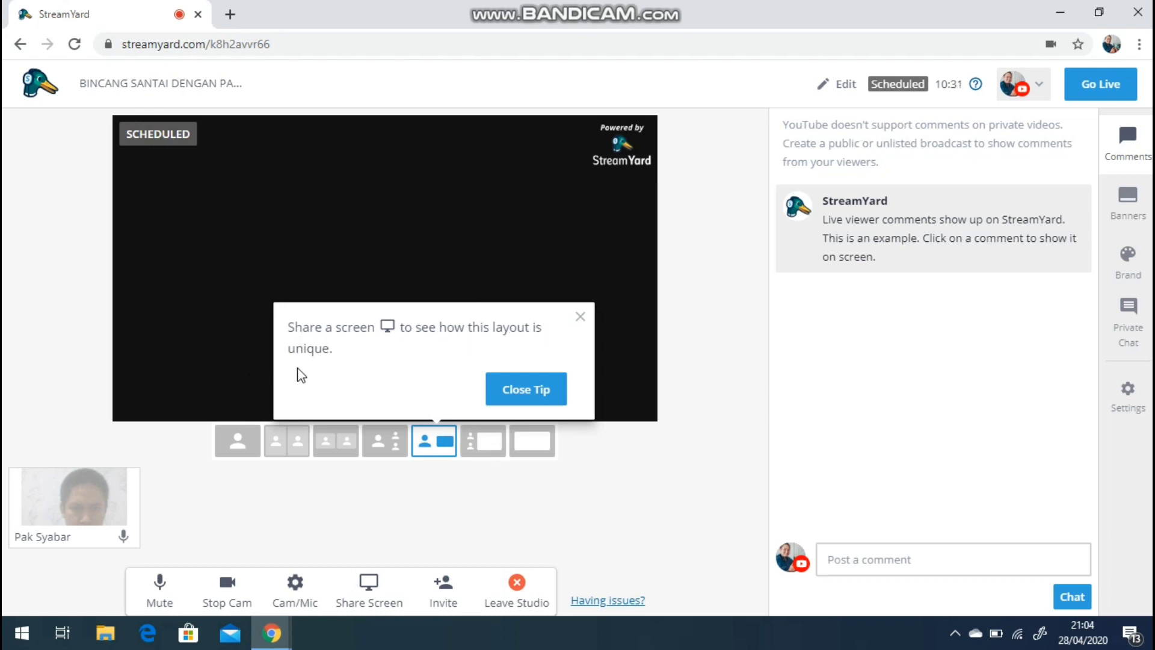
pyautogui.click(523, 390)
pyautogui.click(482, 452)
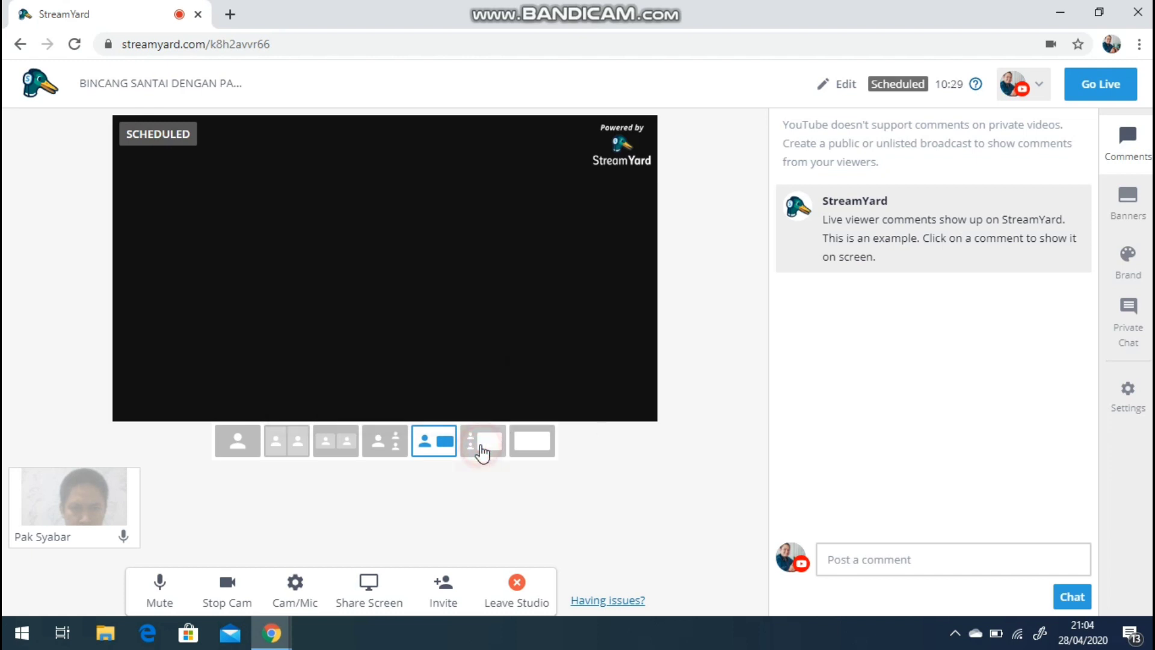
pyautogui.click(531, 439)
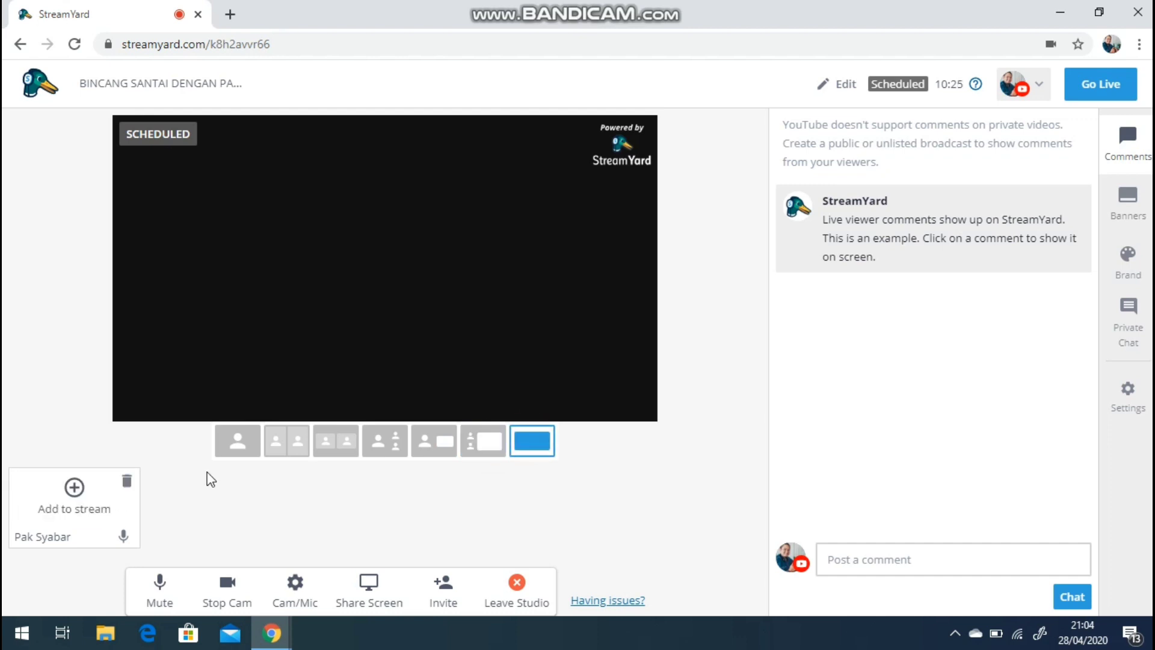
pyautogui.click(251, 448)
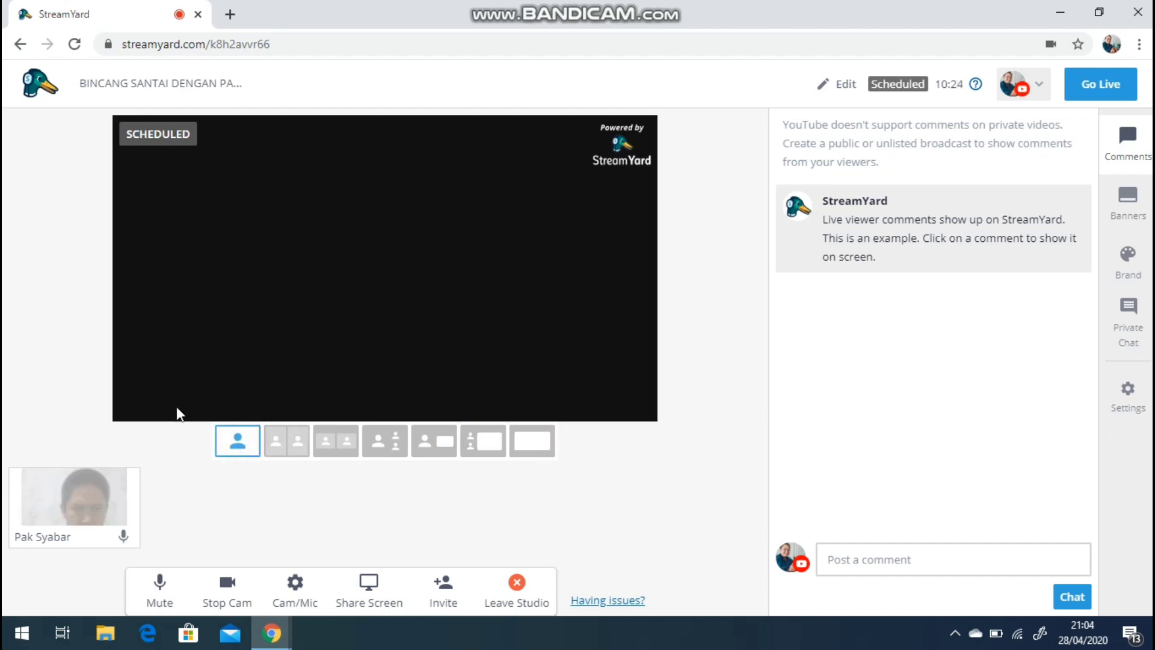
# Add the host's camera to the stream and switch to the side-by-side two-person layout
pyautogui.click(74, 488)
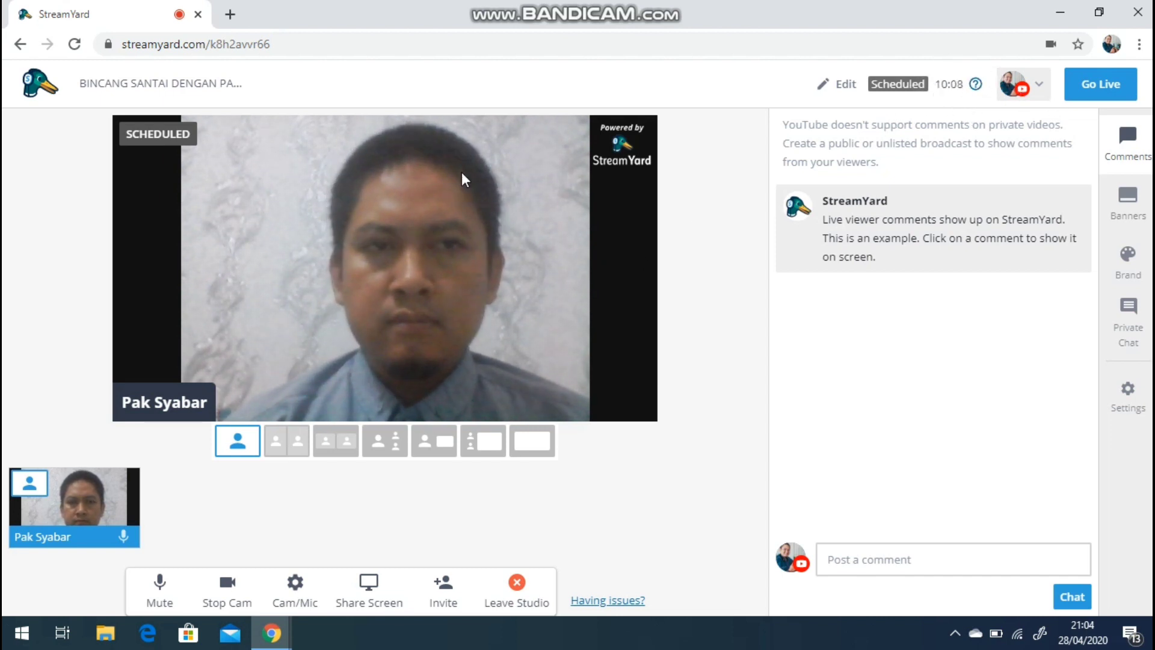
pyautogui.click(284, 445)
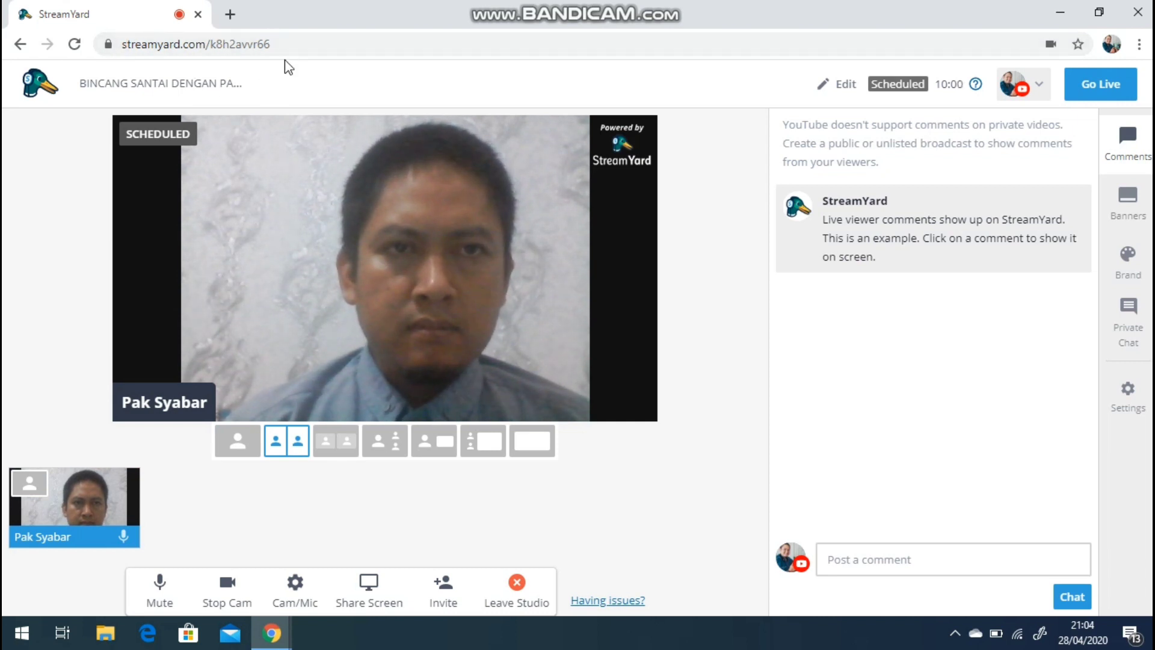
# Copy the broadcast studio's web address and open WhatsApp Web in a new tab
pyautogui.click(118, 48)
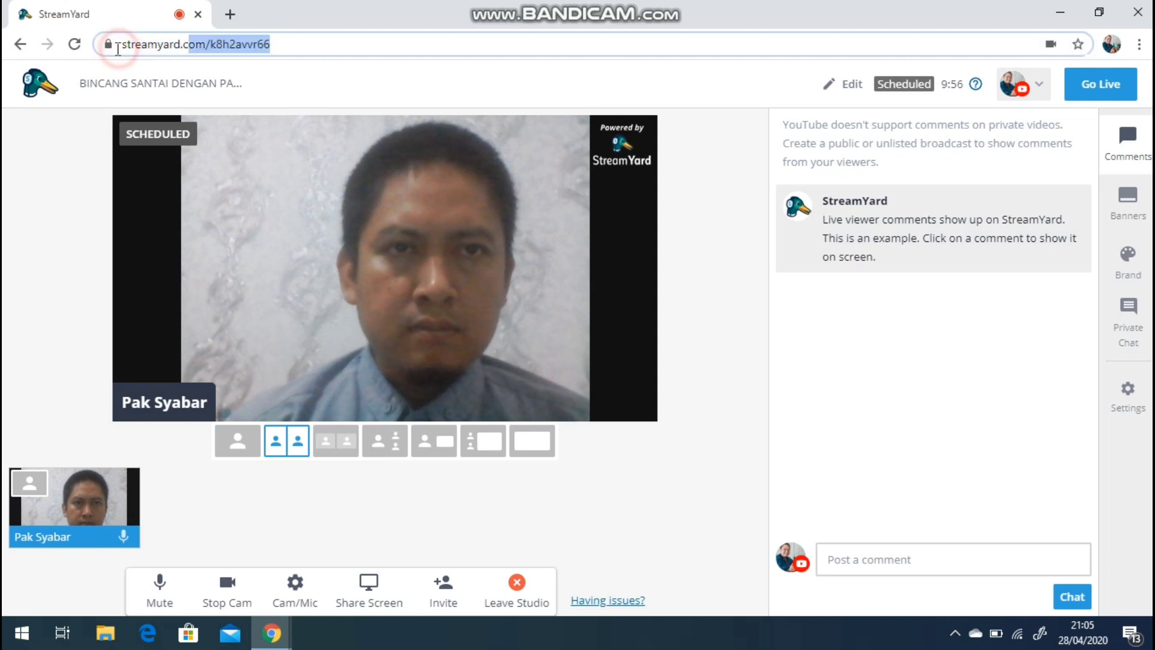
pyautogui.rightClick(153, 46)
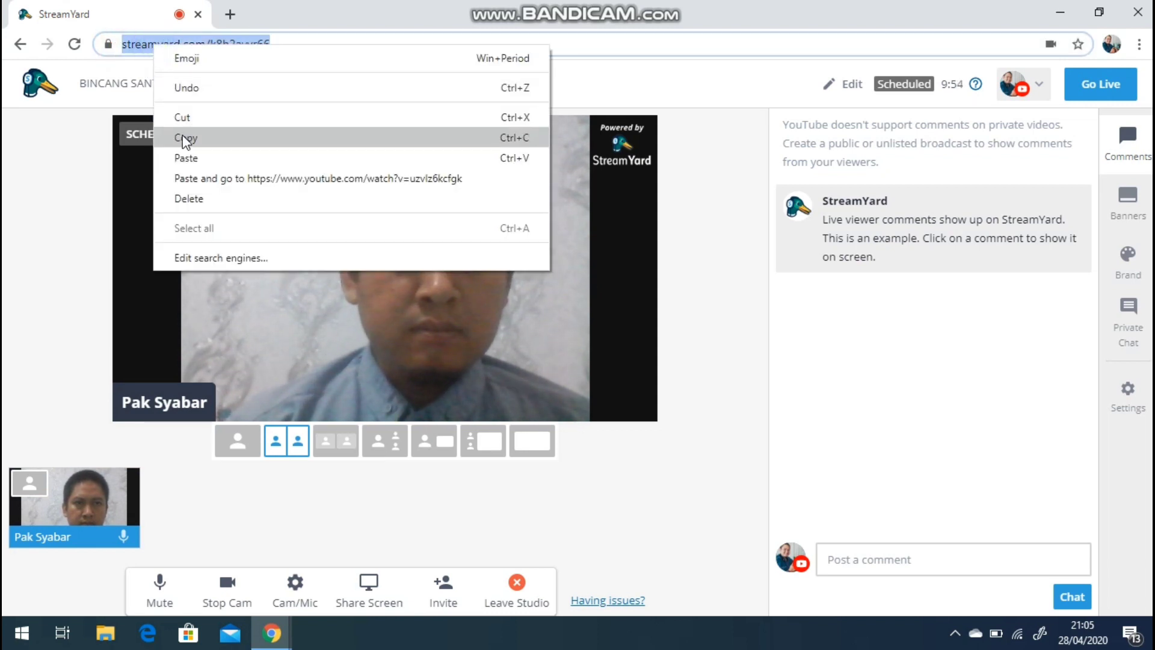
pyautogui.click(221, 138)
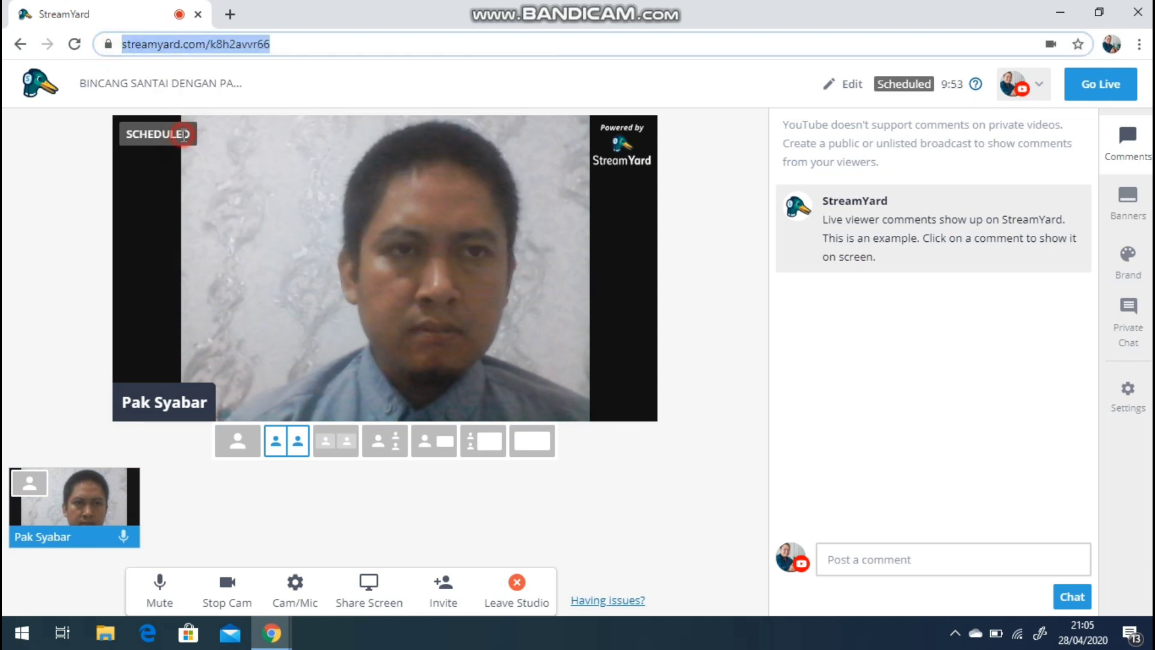
pyautogui.click(230, 15)
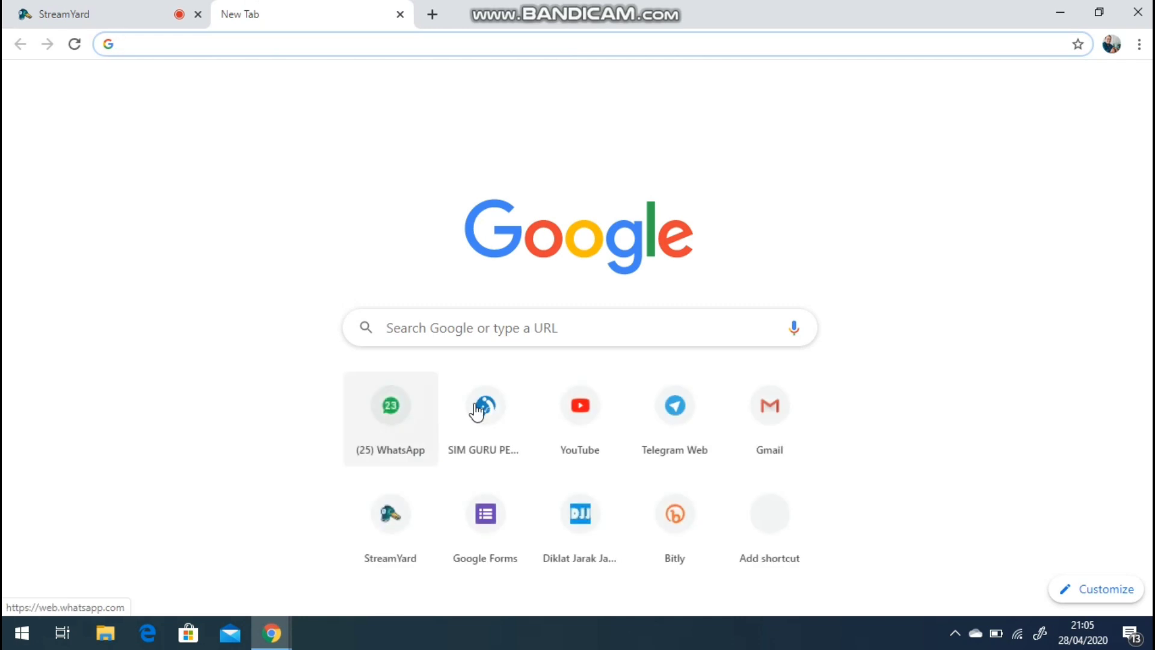
pyautogui.click(383, 411)
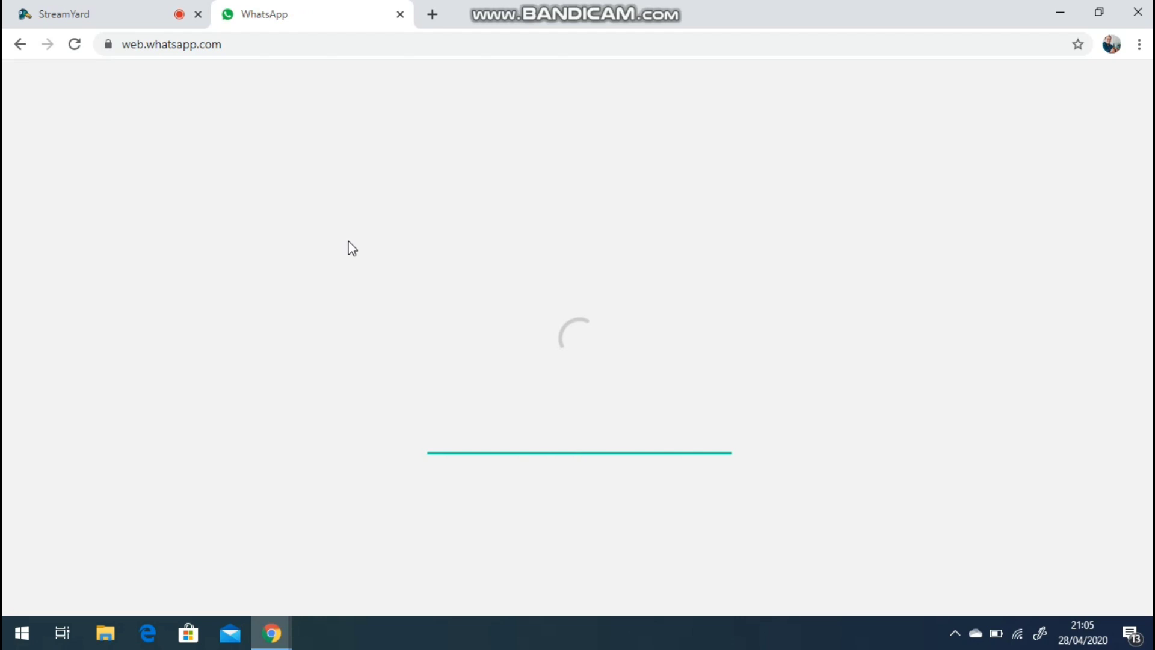
# Check the loading of WhatsApp Web and return to the StreamYard studio
pyautogui.click(124, 18)
pyautogui.click(211, 42)
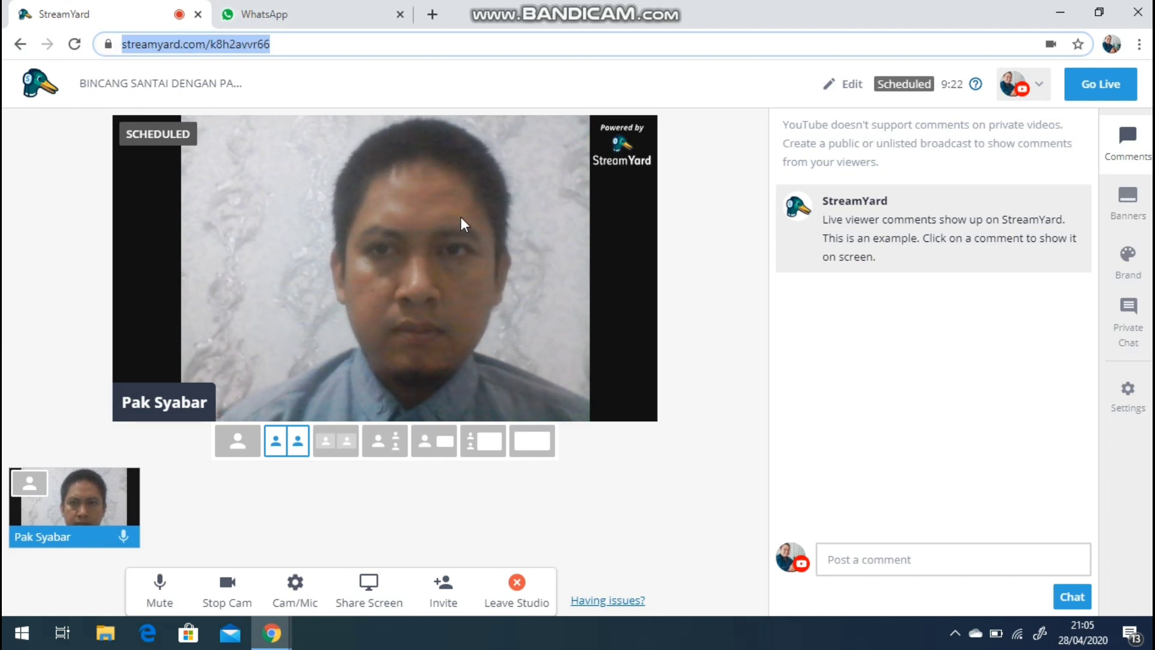
pyautogui.moveTo(832, 251)
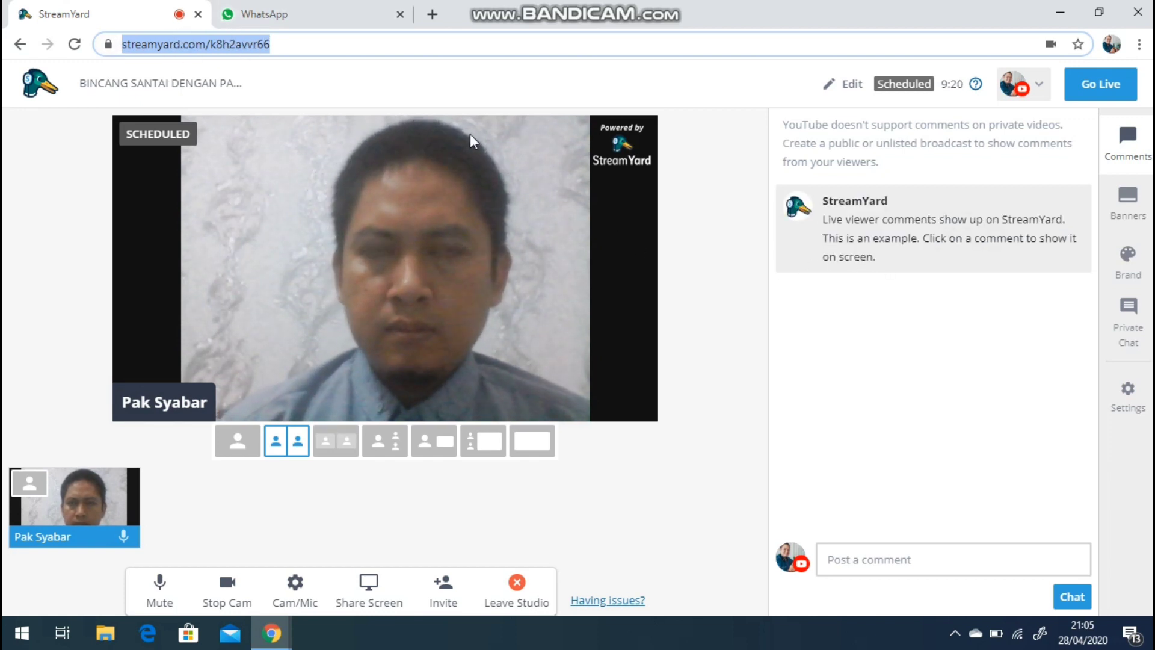
pyautogui.click(334, 19)
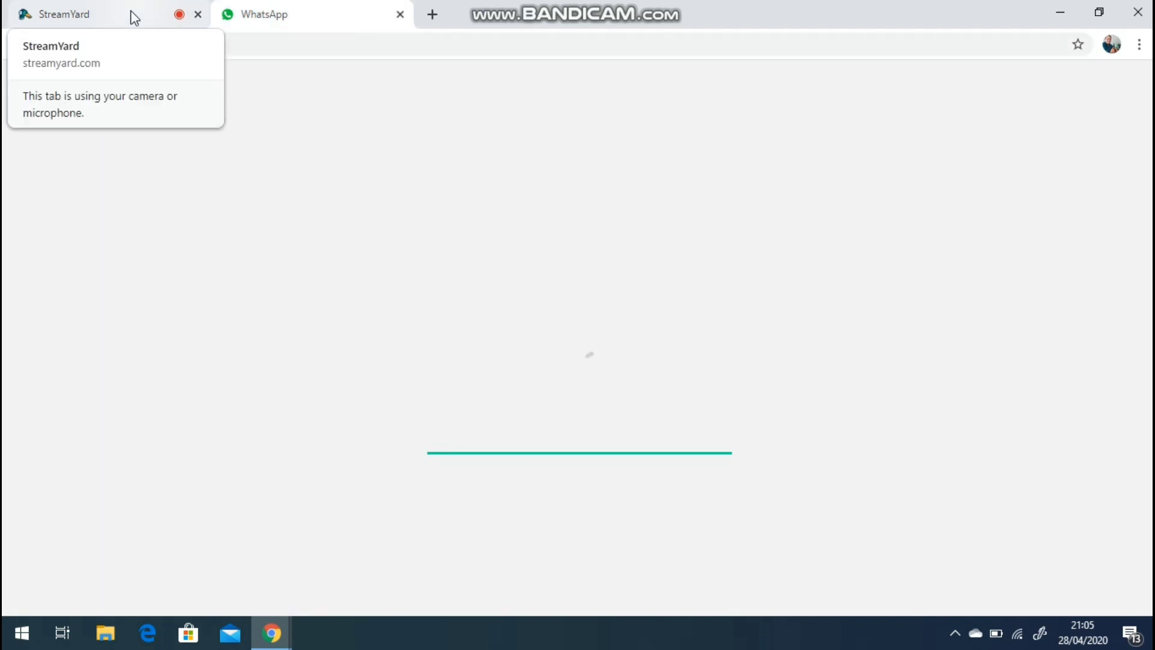
pyautogui.click(131, 11)
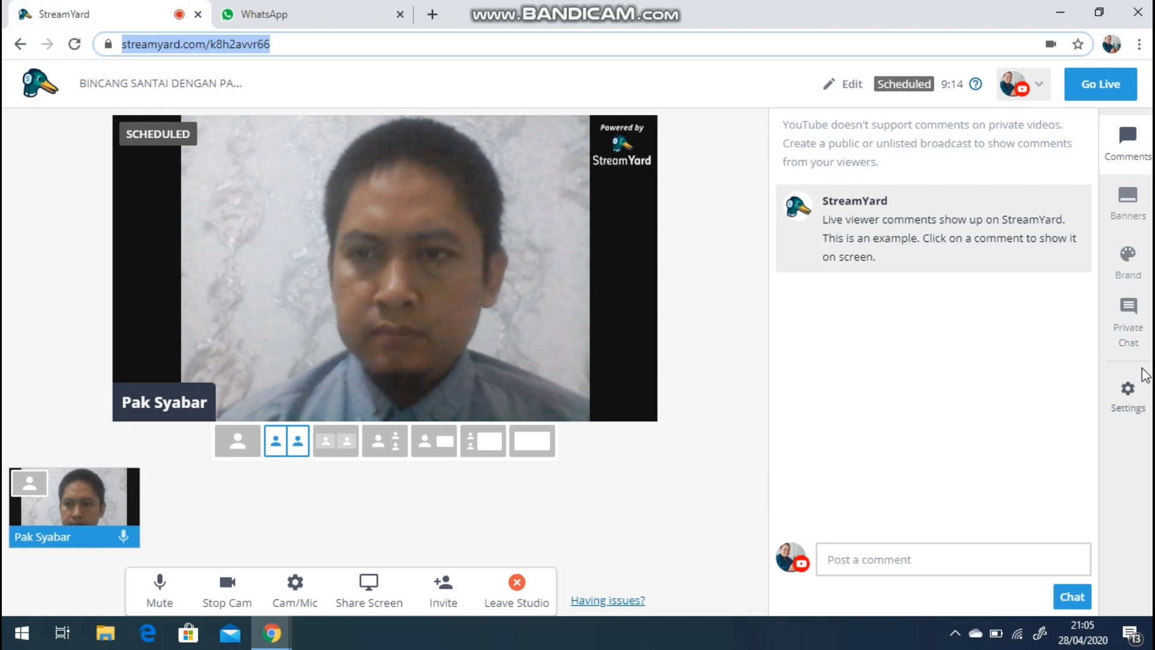
# In the camera settings, choose High Definition (720p) resolution and the USB2.0 VGA UVC WebCam
pyautogui.click(1126, 392)
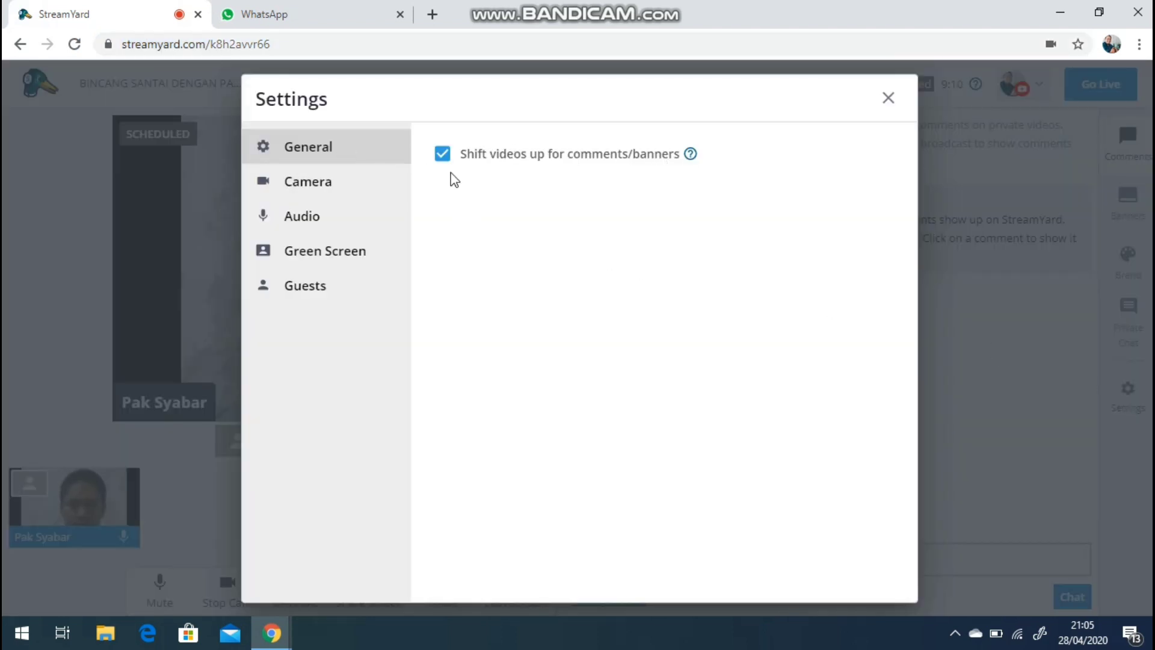
pyautogui.click(314, 191)
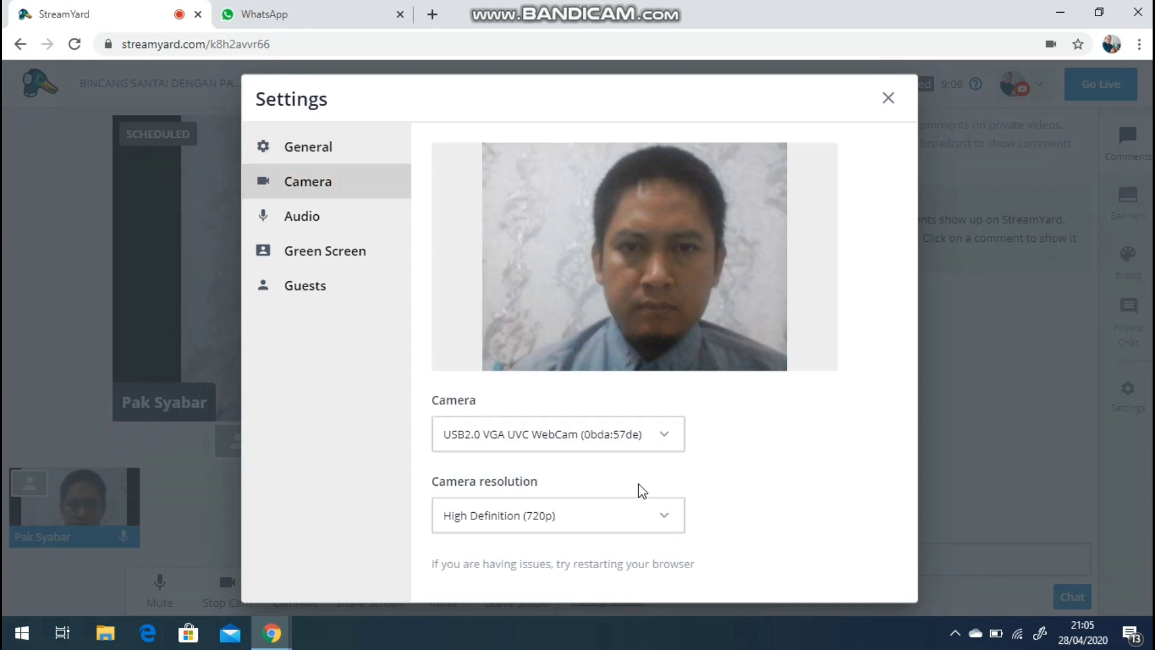
pyautogui.click(668, 518)
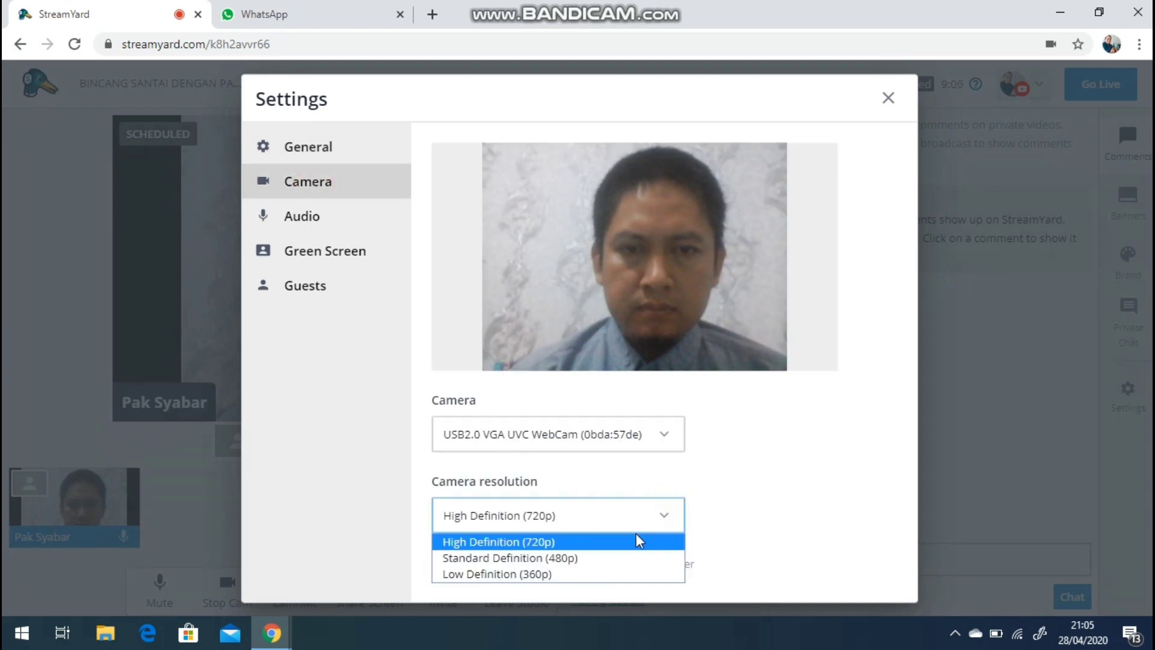
pyautogui.click(623, 545)
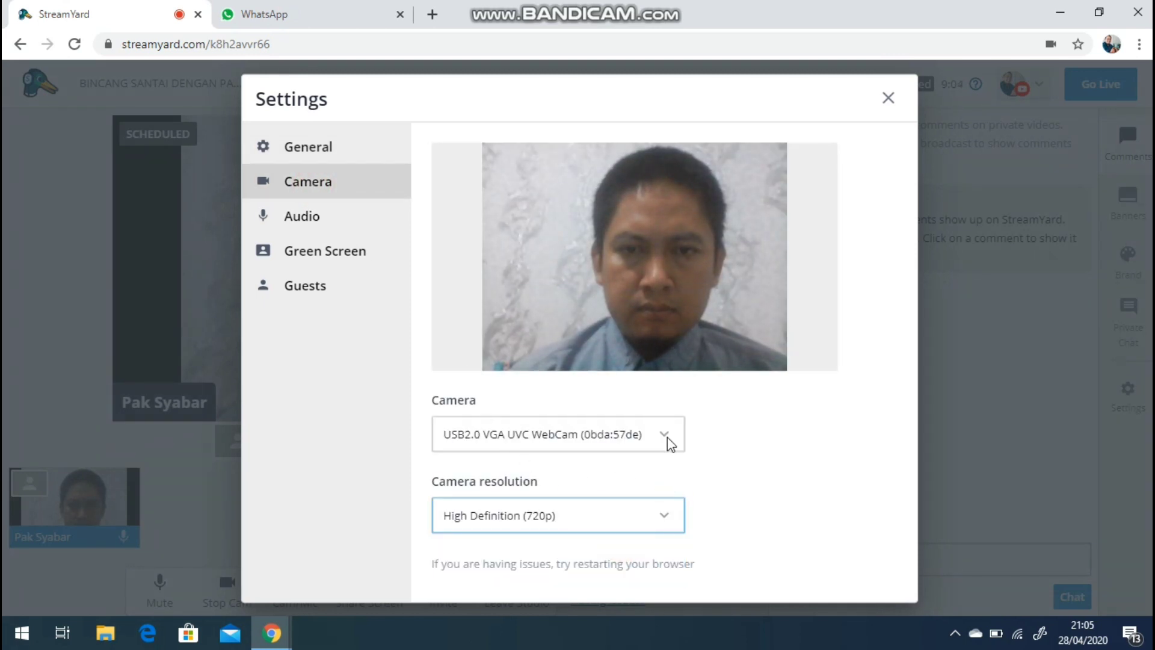
pyautogui.click(662, 442)
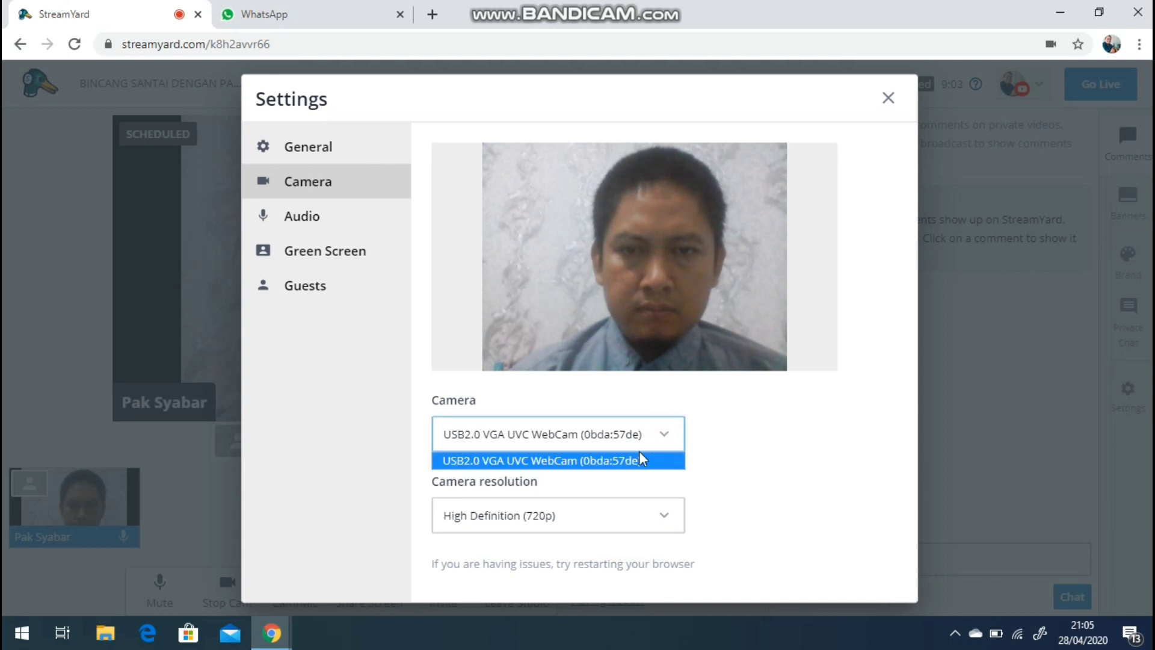
pyautogui.click(643, 464)
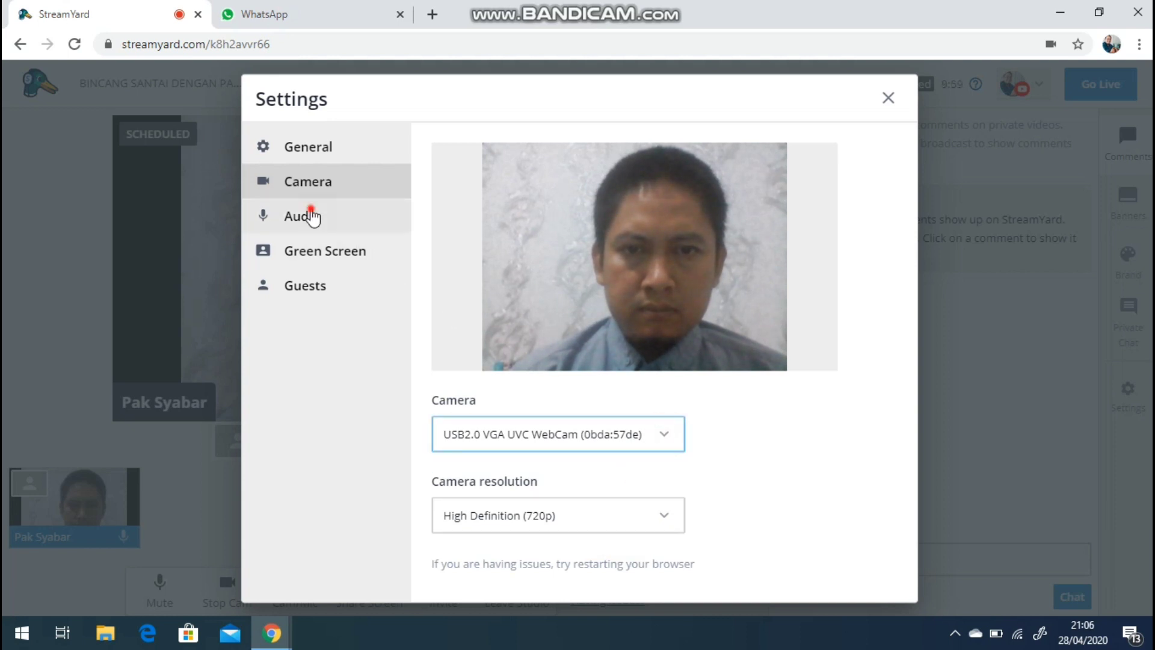
# Review the audio settings and accept the green screen notice to reach the virtual background options
pyautogui.click(312, 216)
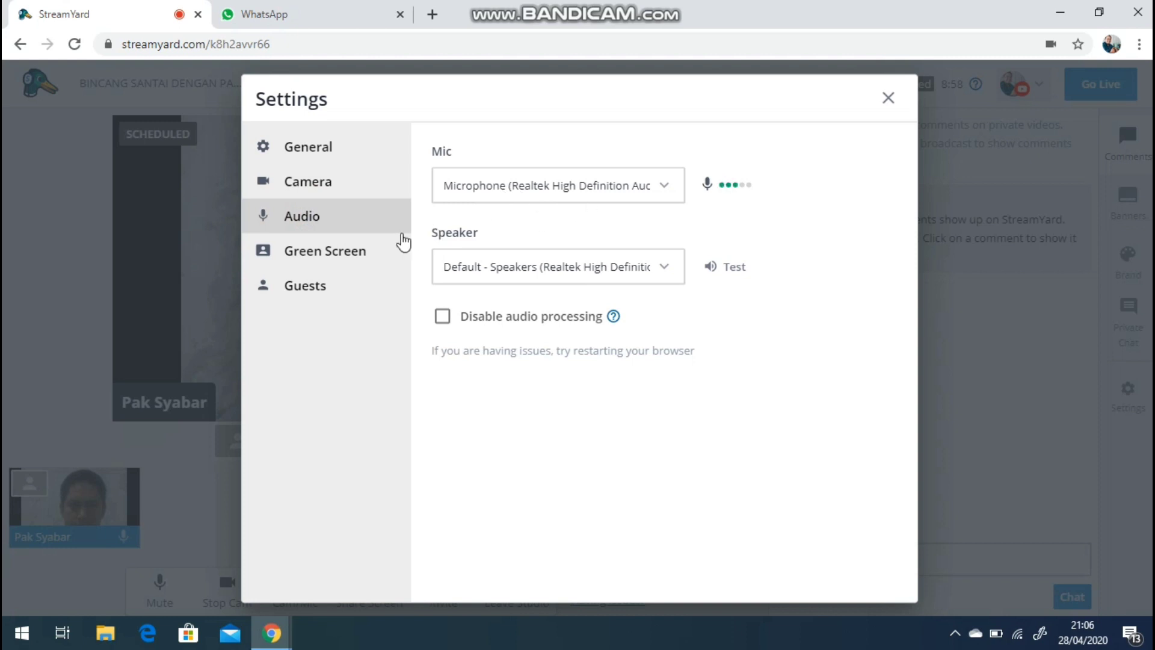
pyautogui.click(343, 257)
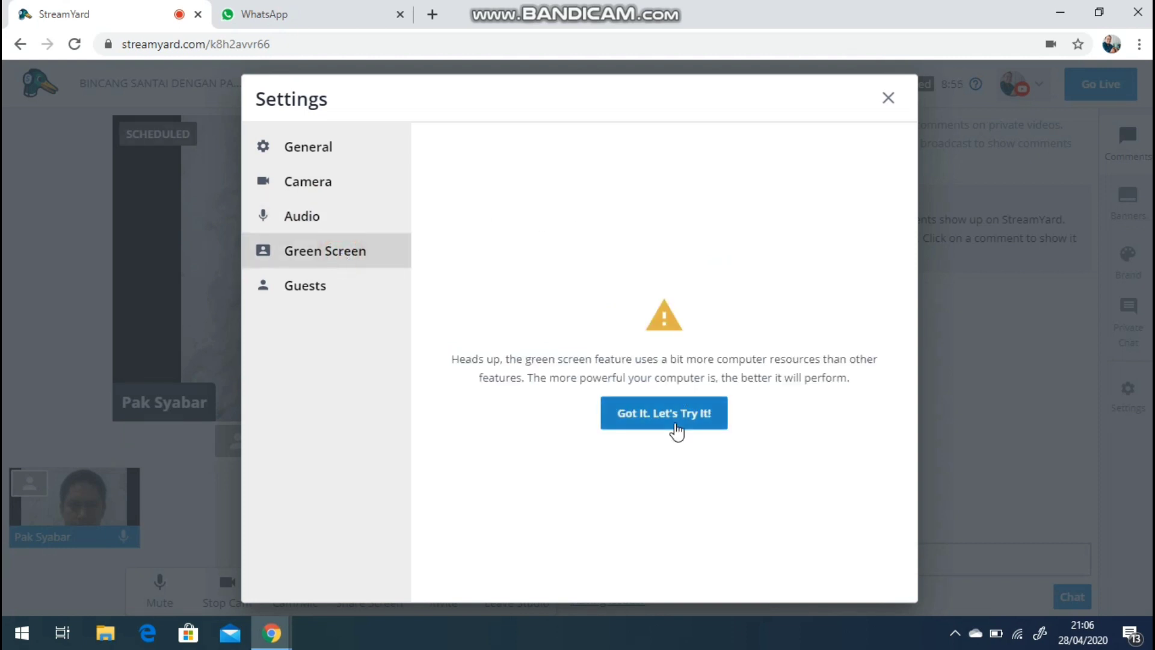
pyautogui.click(648, 418)
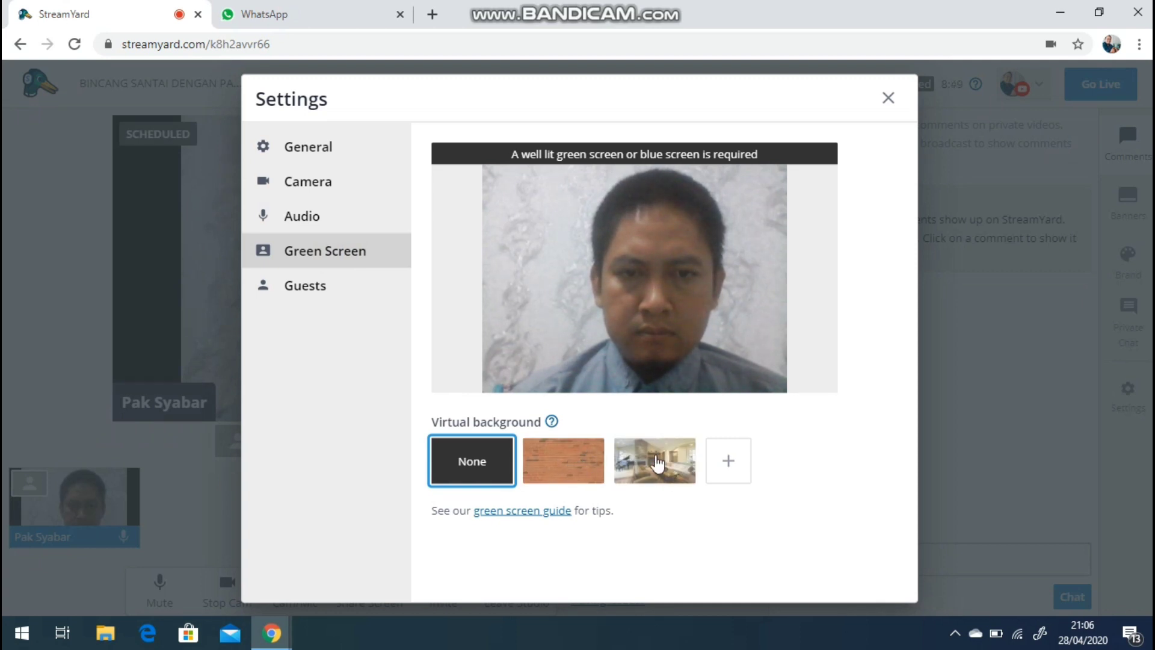
# Try the brick and living-room virtual backgrounds, the latter with its fade at 52, and return the virtual background to None
pyautogui.click(564, 461)
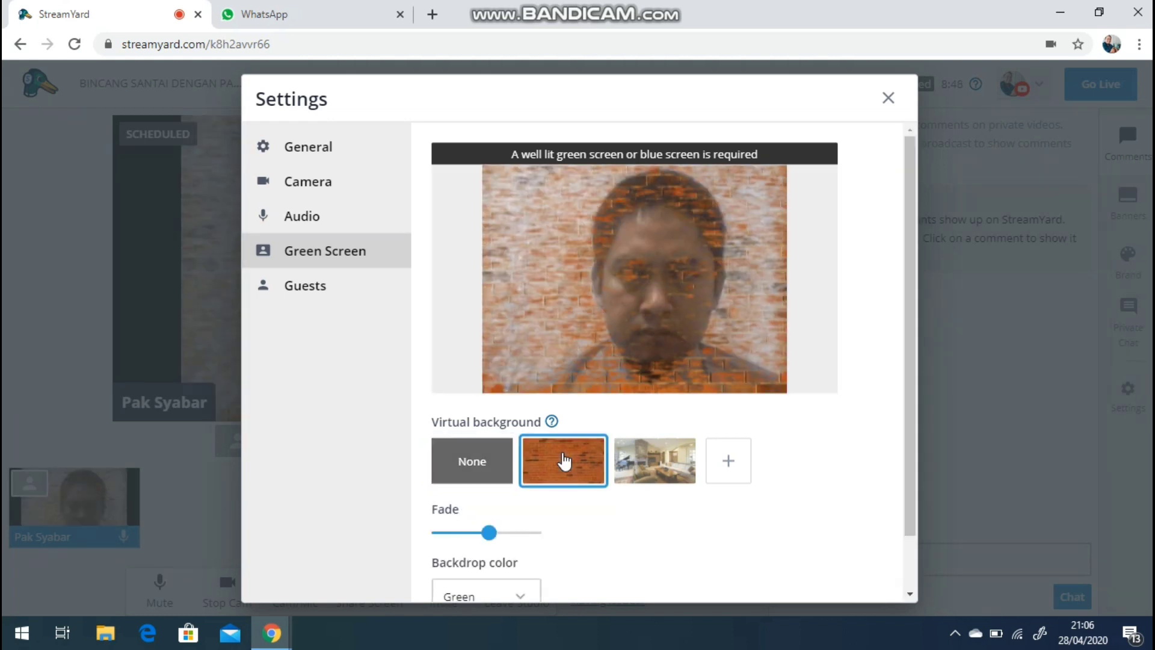
pyautogui.click(656, 468)
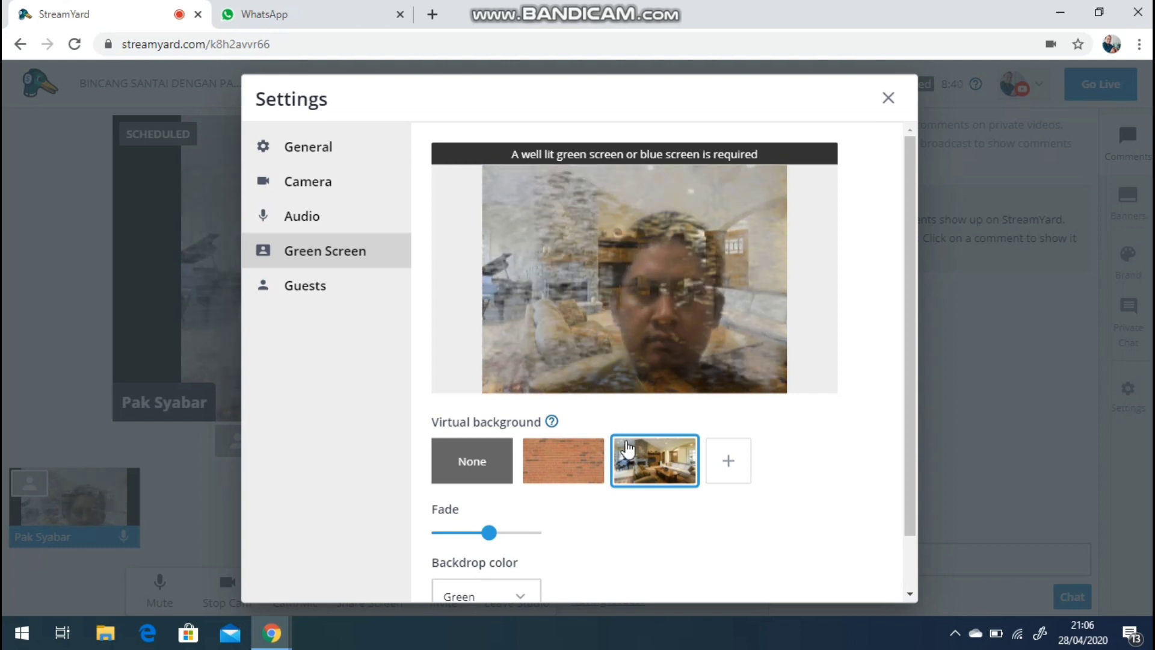
pyautogui.click(491, 532)
pyautogui.moveTo(491, 532)
pyautogui.mouseDown()
pyautogui.moveTo(541, 542)
pyautogui.moveTo(475, 533)
pyautogui.moveTo(491, 537)
pyautogui.mouseUp()
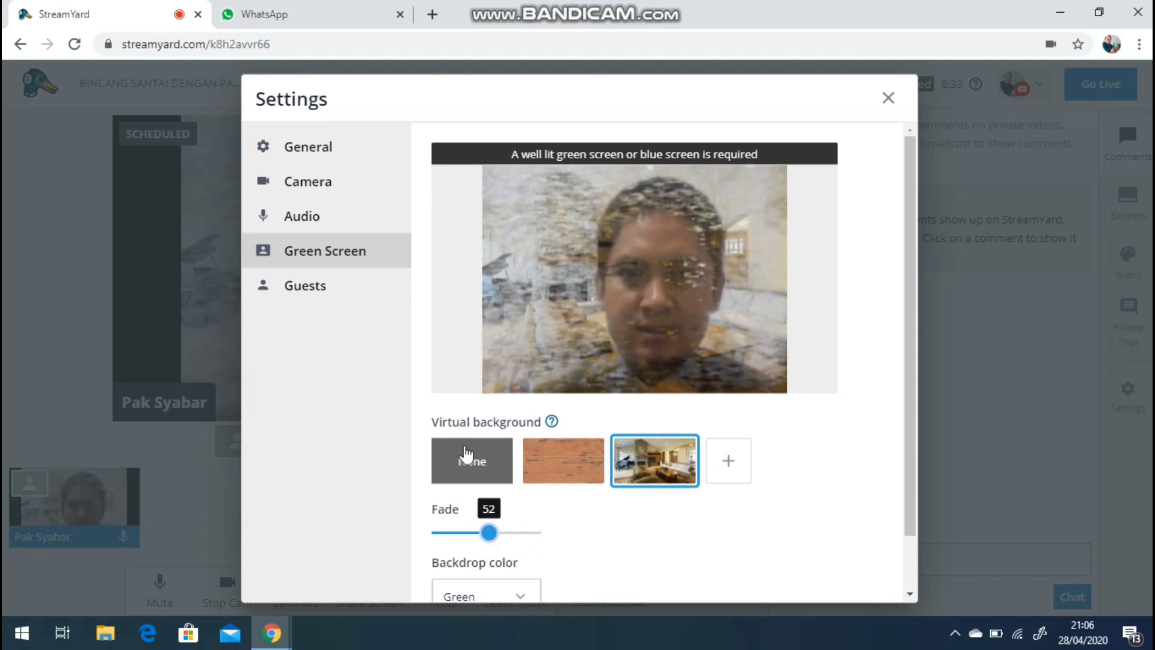
pyautogui.click(464, 456)
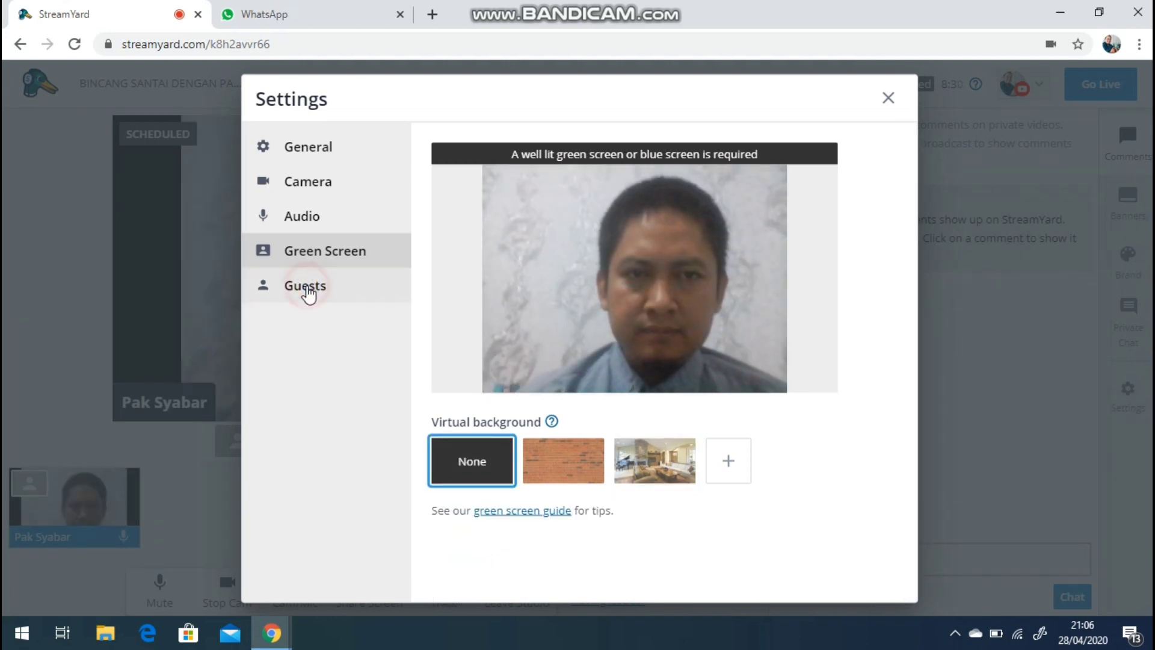
# Review the guest options in the settings and close the settings dialog
pyautogui.click(306, 287)
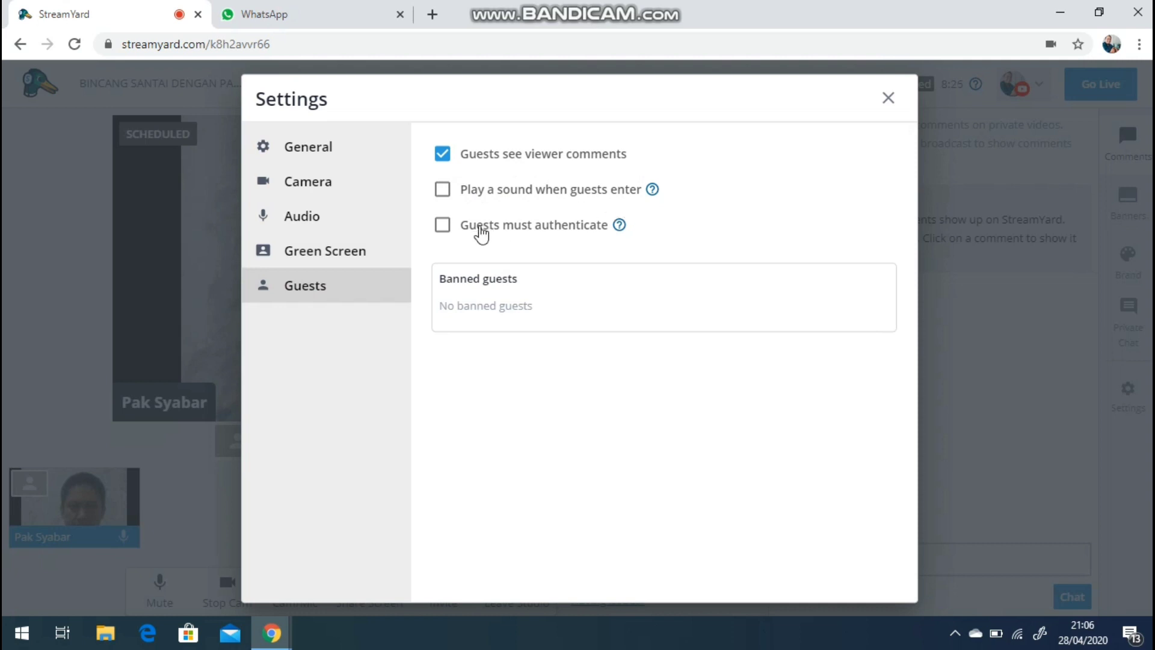
pyautogui.click(889, 98)
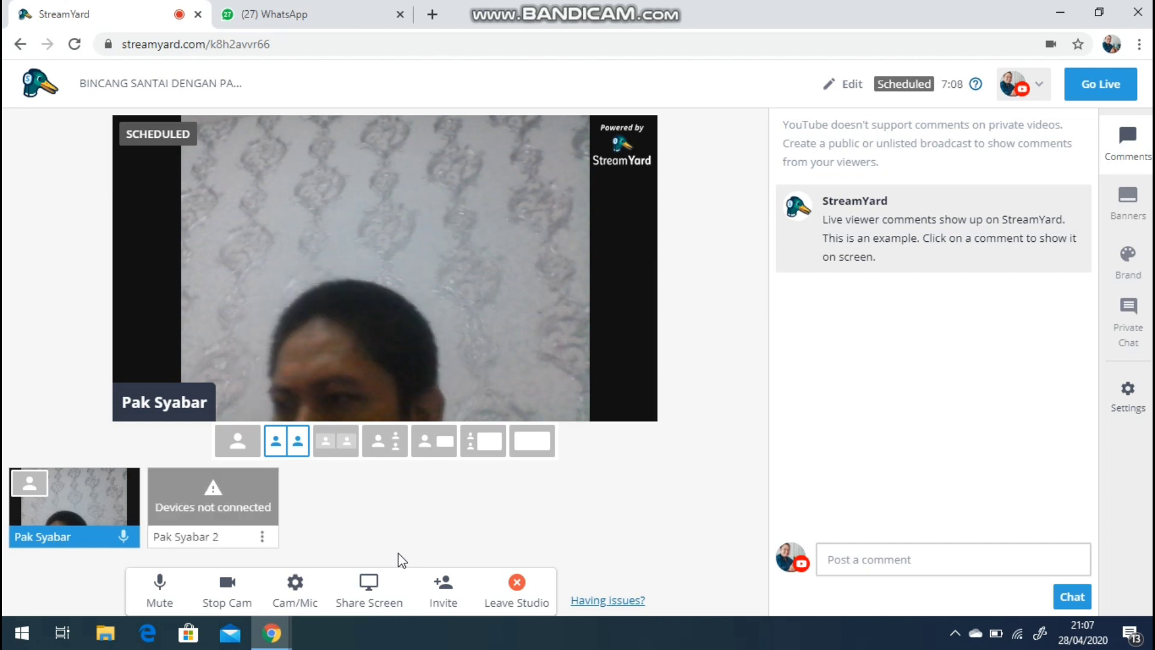
# Mute the microphones of both the guest and the host and add the guest to the stream
pyautogui.moveTo(215, 502)
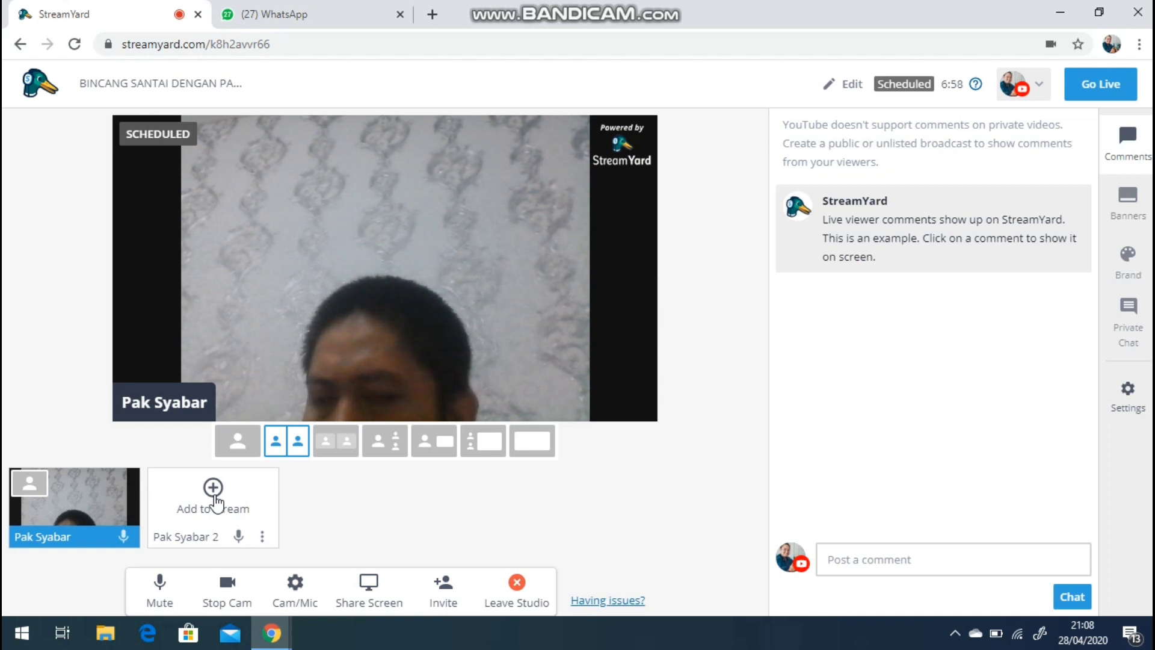
pyautogui.click(240, 534)
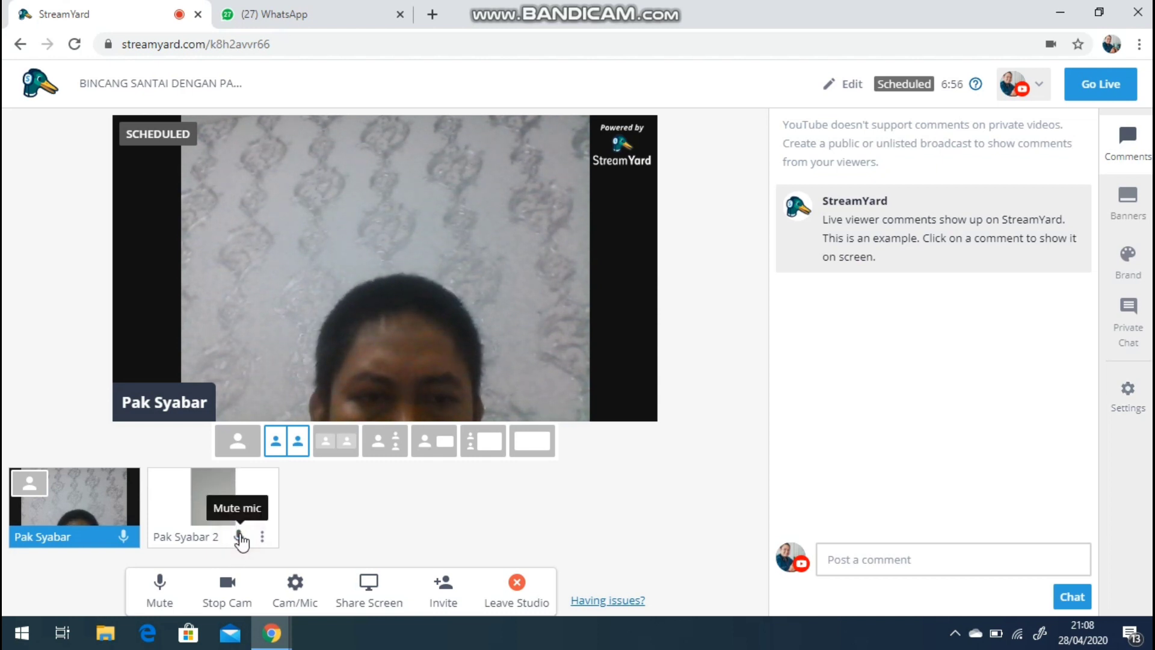
pyautogui.click(126, 538)
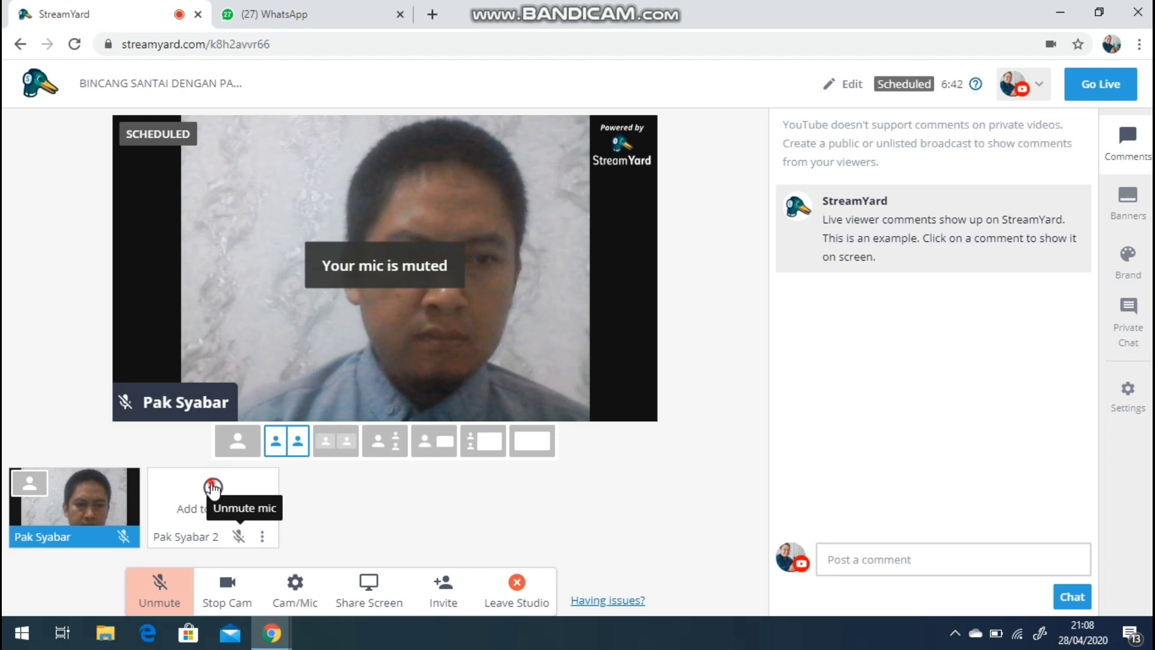
pyautogui.click(212, 488)
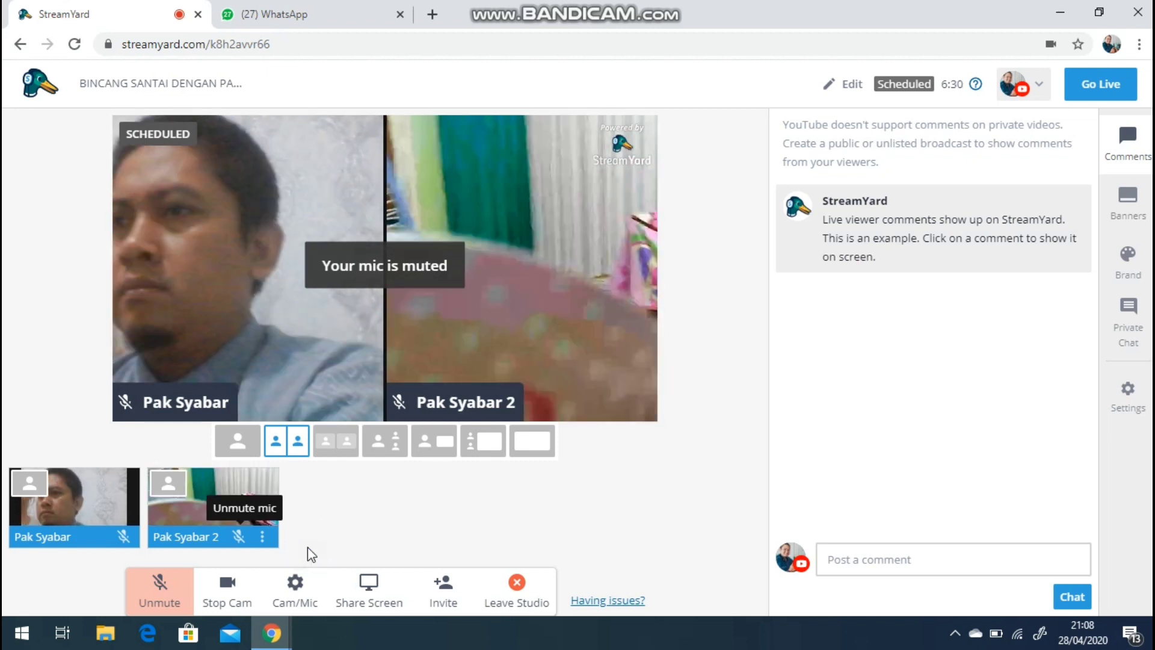
# Unmute the guest's microphone and bring the guest back into the stream
pyautogui.press('Menu')
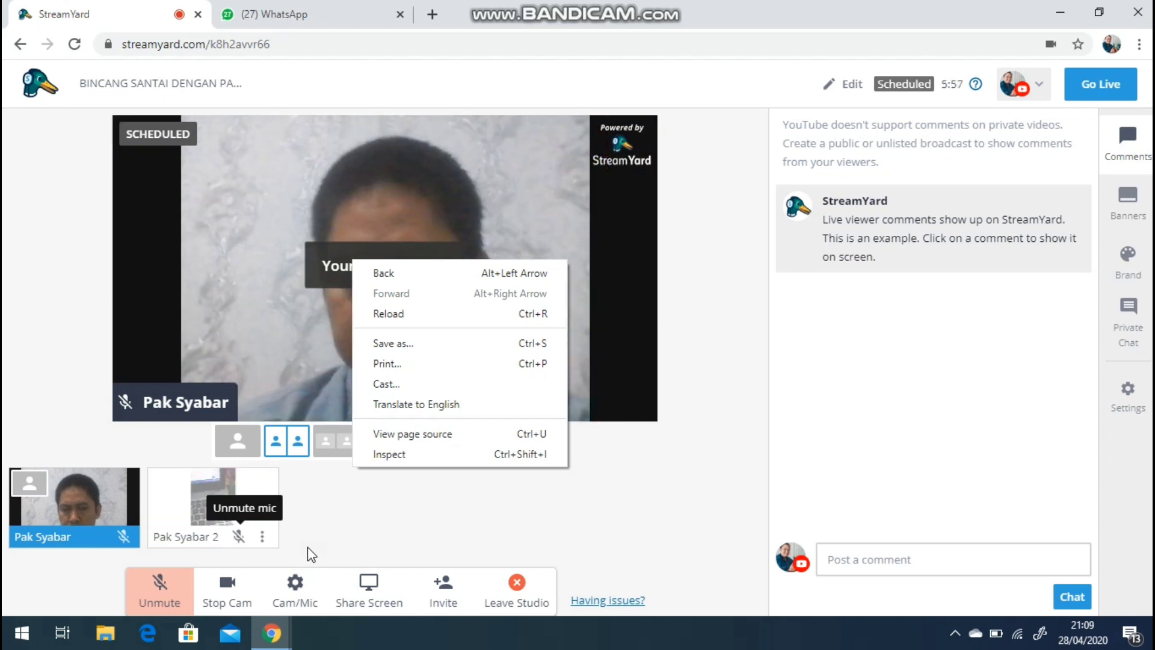
pyautogui.click(257, 533)
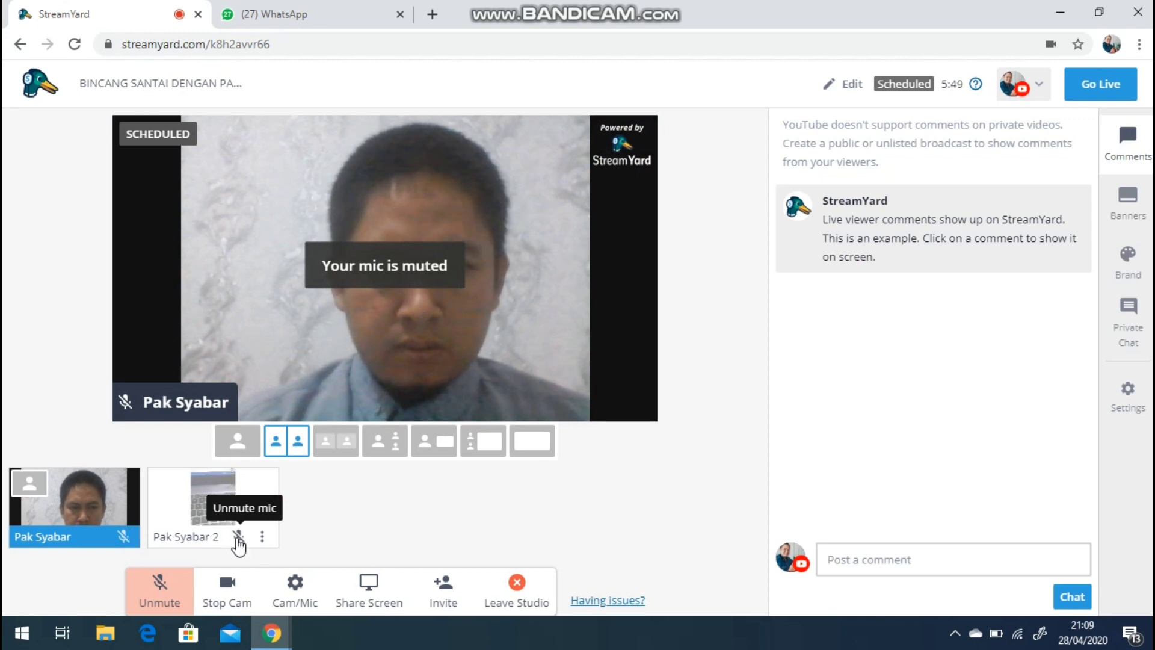
pyautogui.click(238, 538)
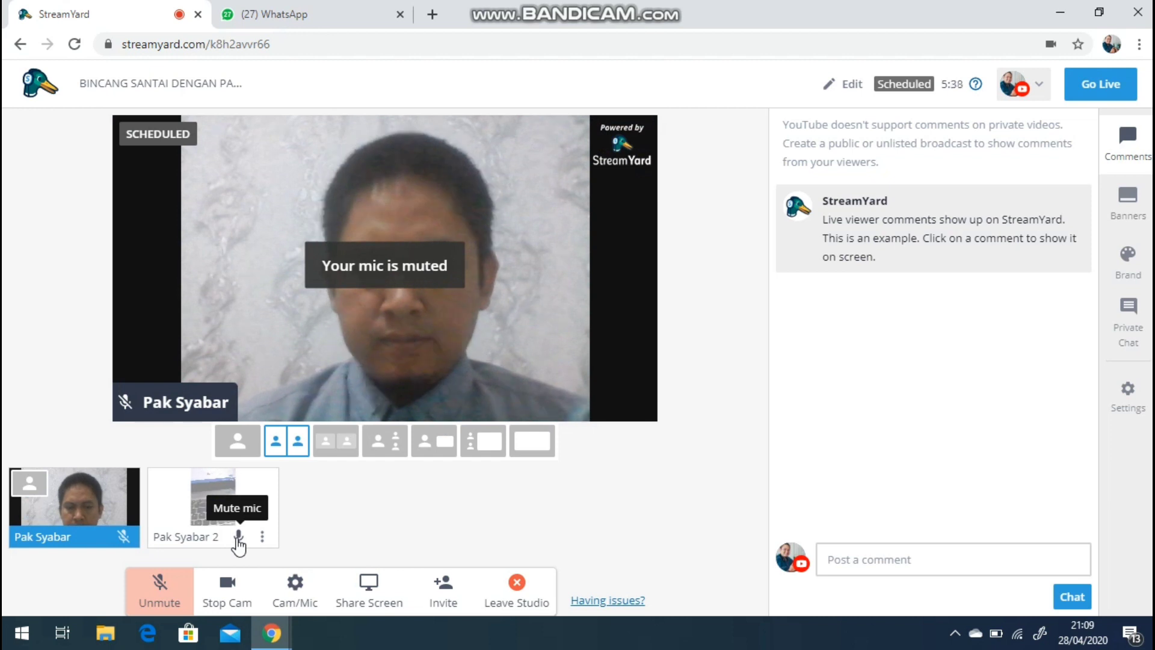
pyautogui.click(205, 497)
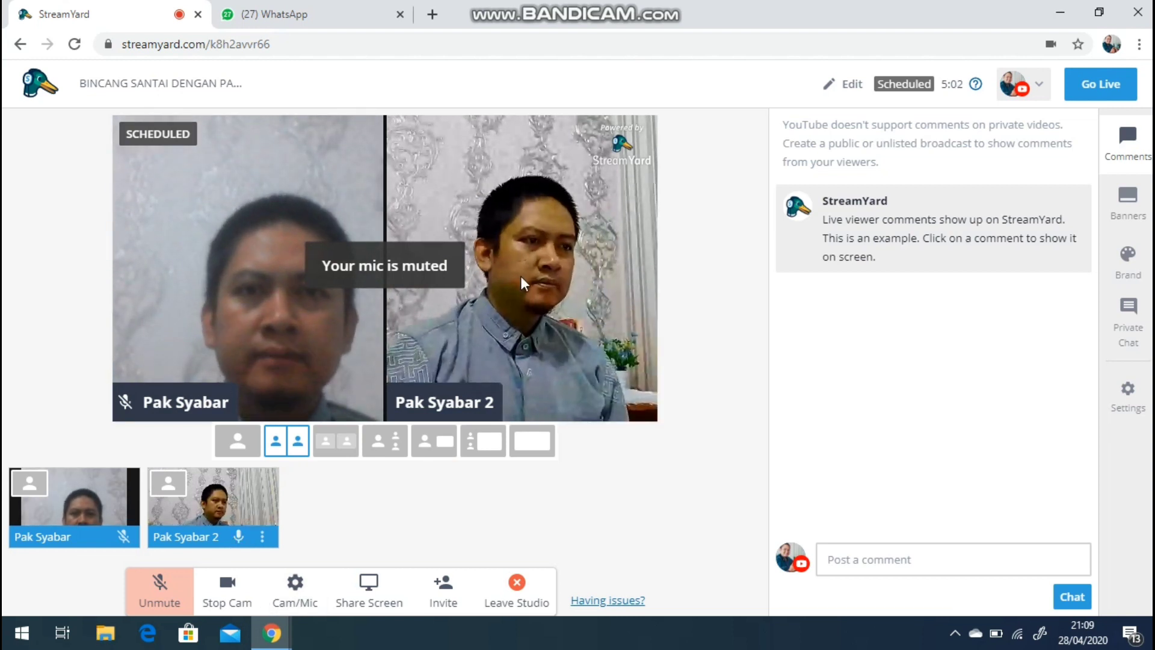
# Switch the stream to the layout with two separate smaller camera frames and mute the guest's microphone
pyautogui.click(338, 442)
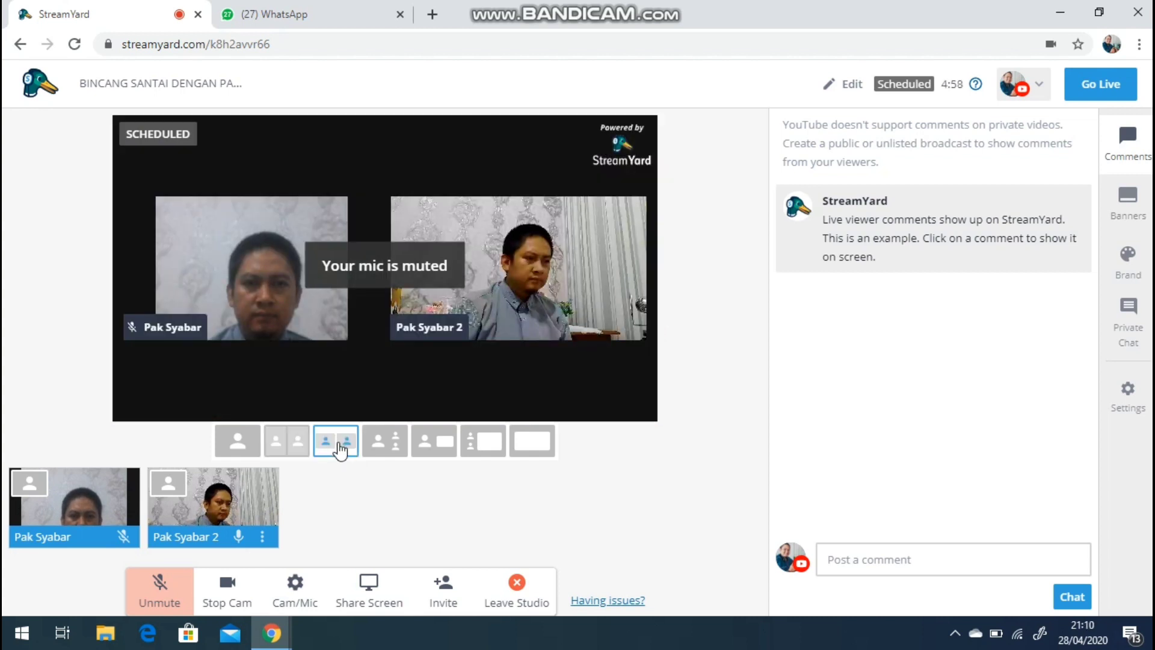
pyautogui.click(241, 537)
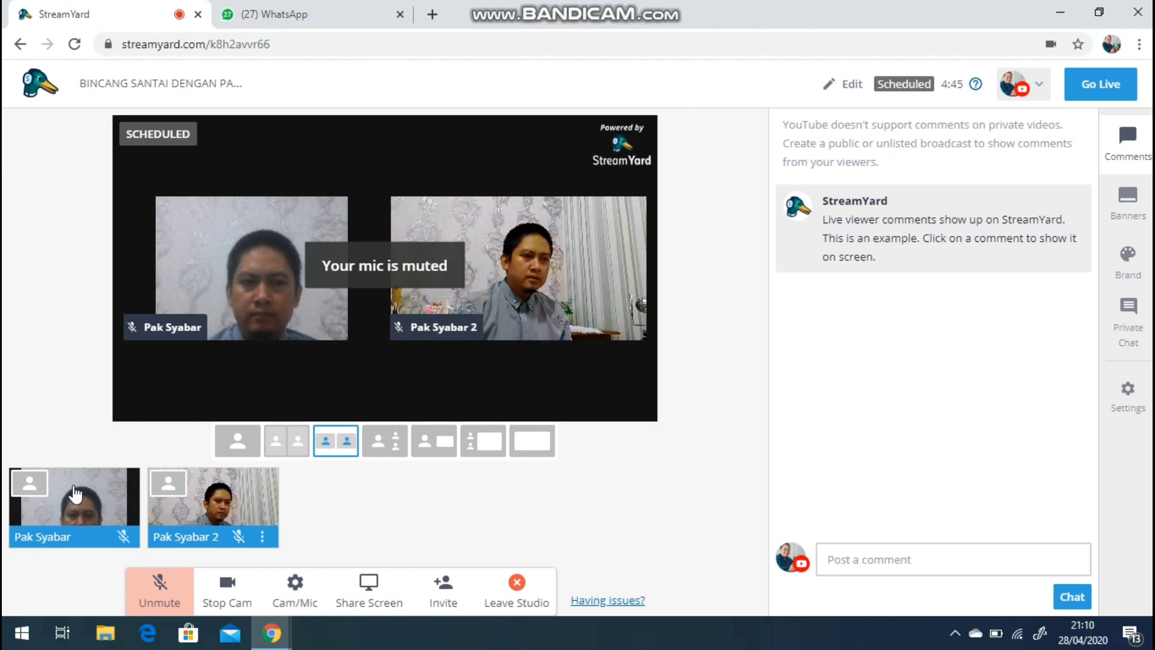
# Remove the host from the stream and dismiss the tip about the removed audio
pyautogui.moveTo(74, 492)
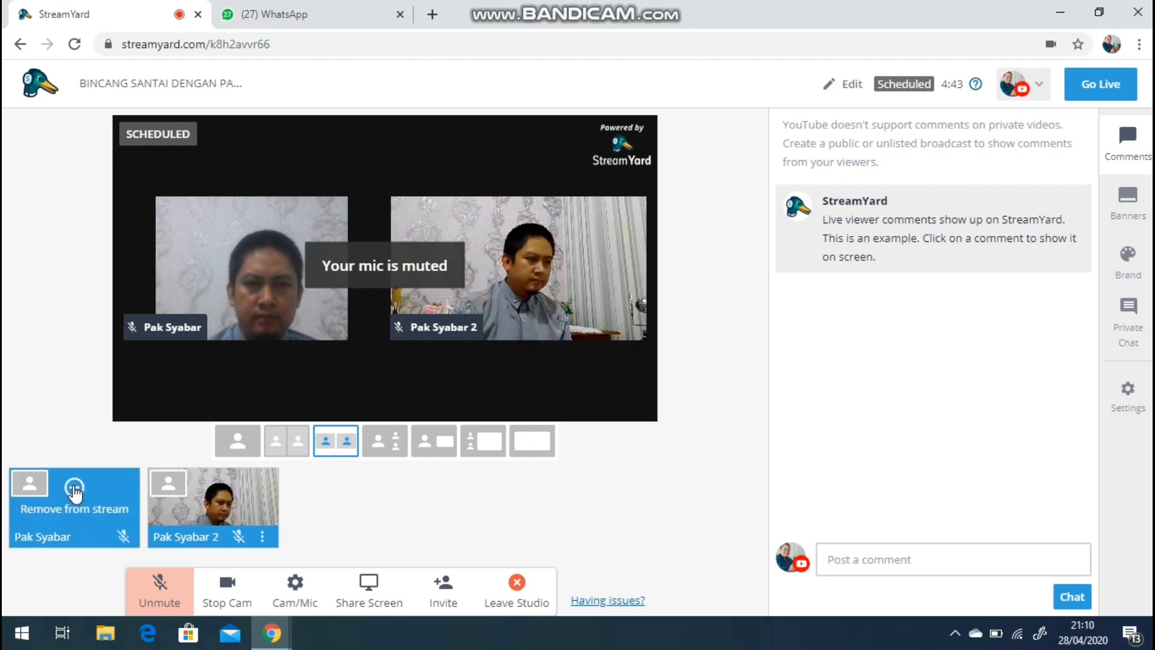
pyautogui.click(74, 493)
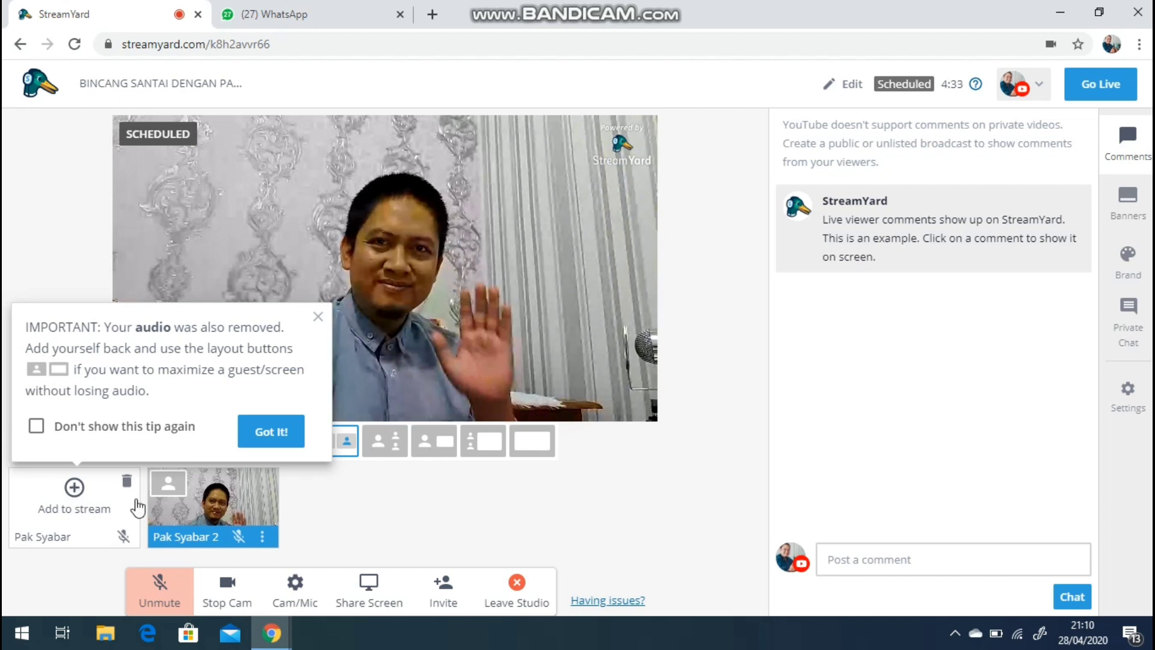
pyautogui.click(316, 319)
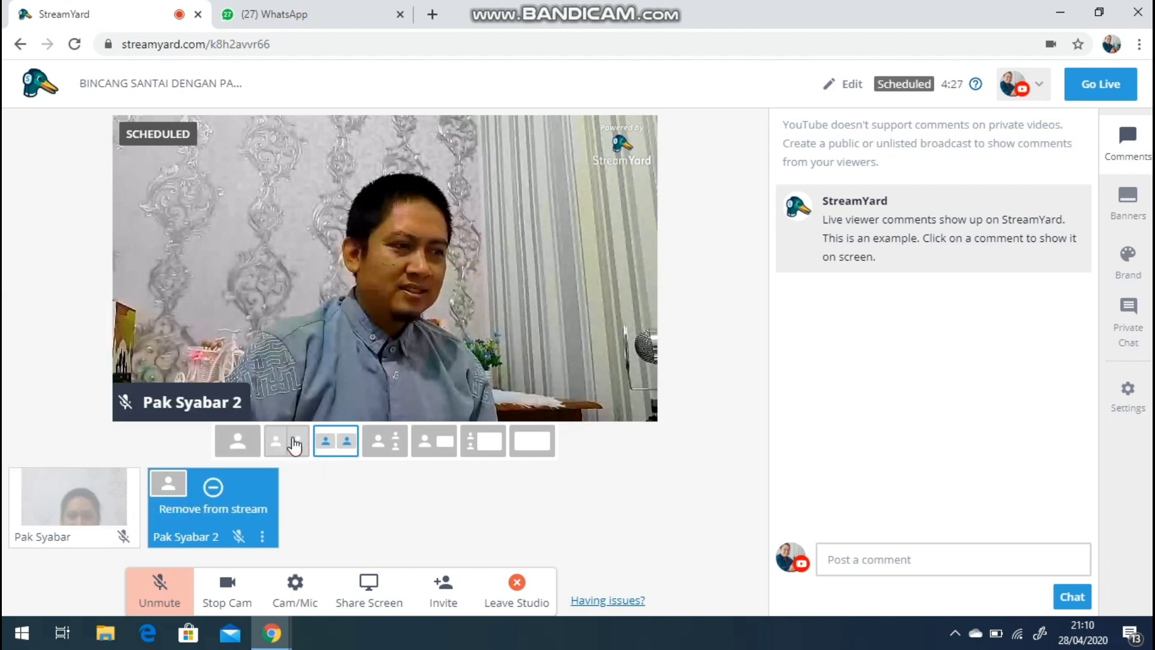
# Return the host to the stream in the edge-to-edge side-by-side layout and switch back to the separate smaller frames
pyautogui.click(294, 445)
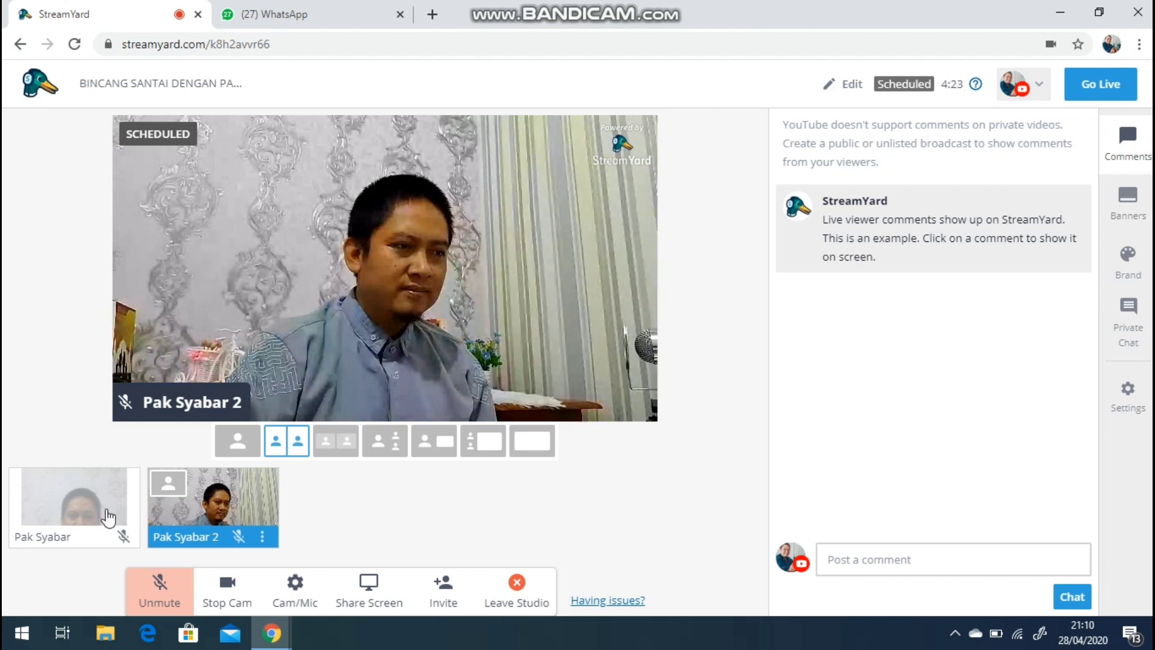
pyautogui.moveTo(78, 492)
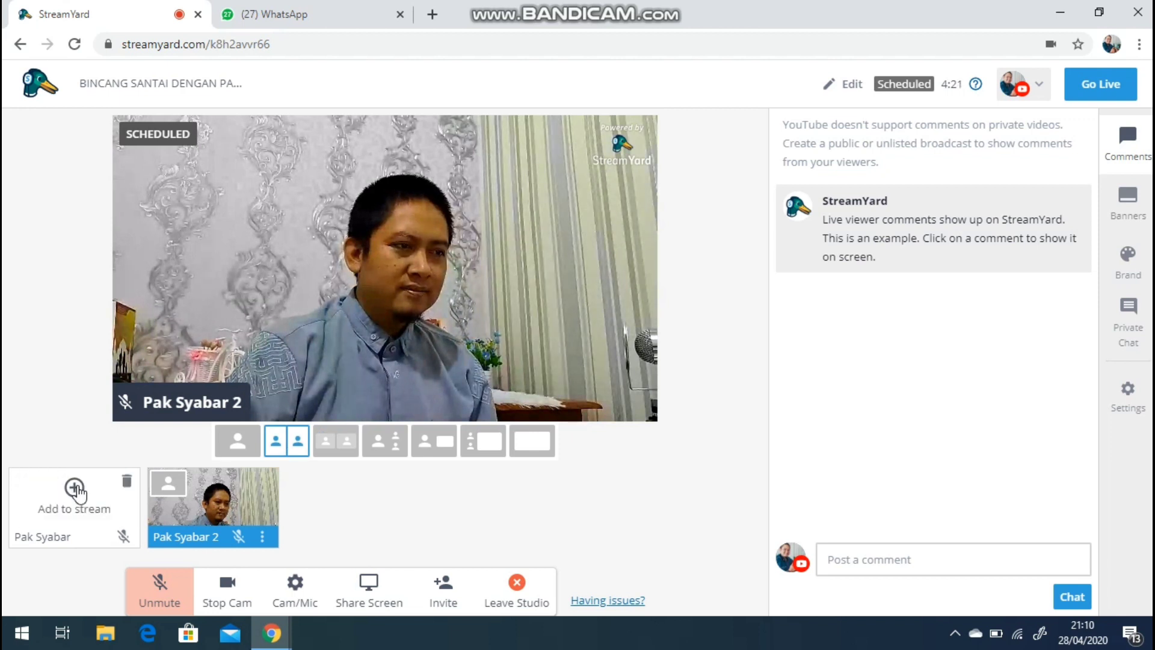
pyautogui.click(75, 489)
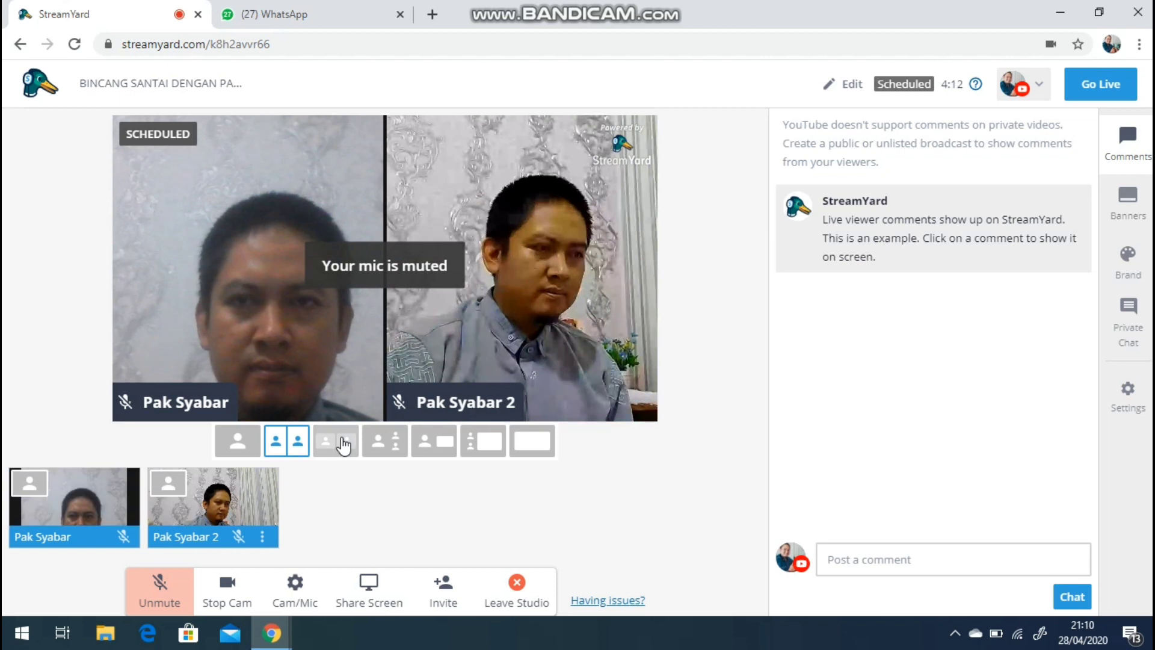
pyautogui.click(344, 446)
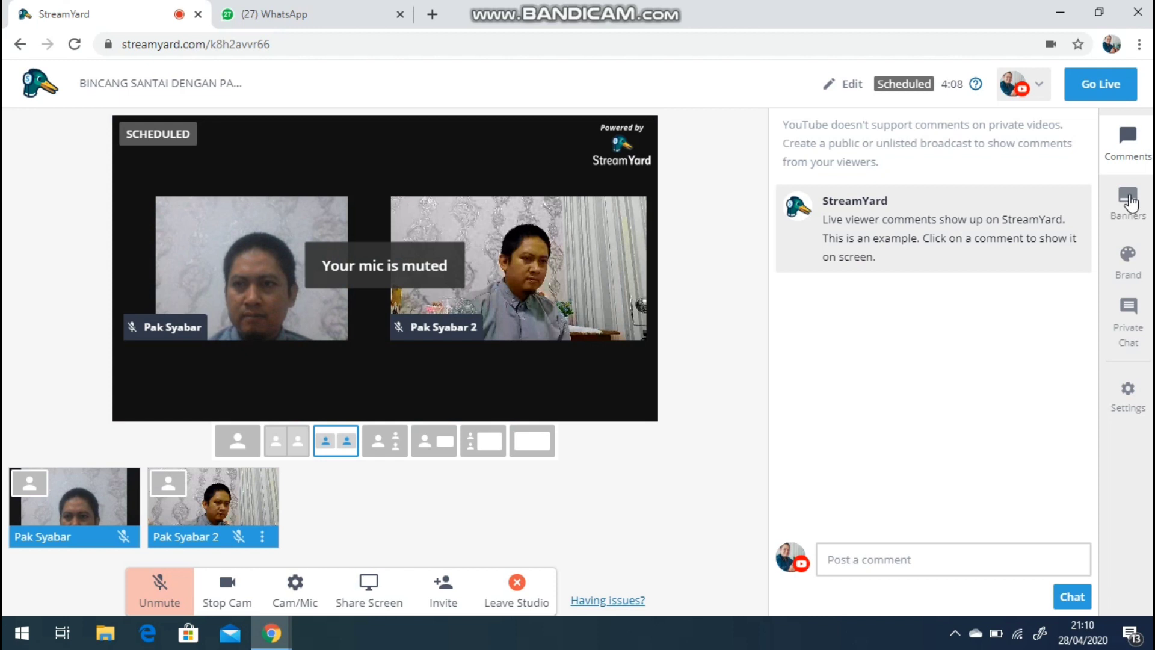
# Open the example banners and show the first one on the stream, hiding it again after the preview
pyautogui.click(1130, 201)
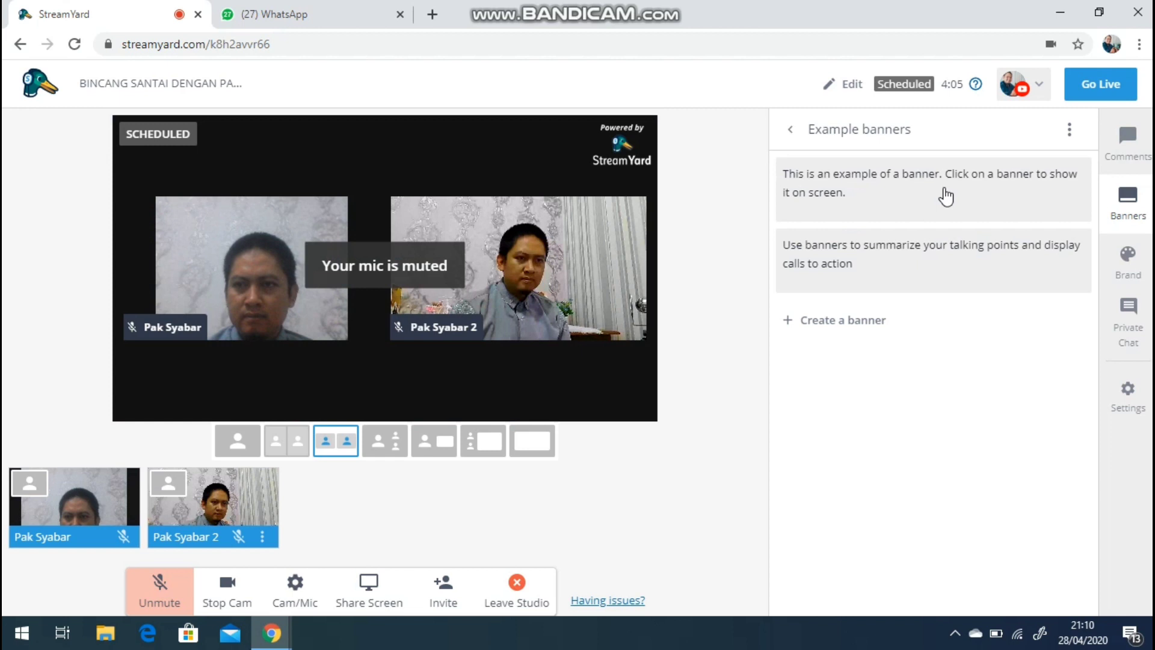
pyautogui.moveTo(1042, 180)
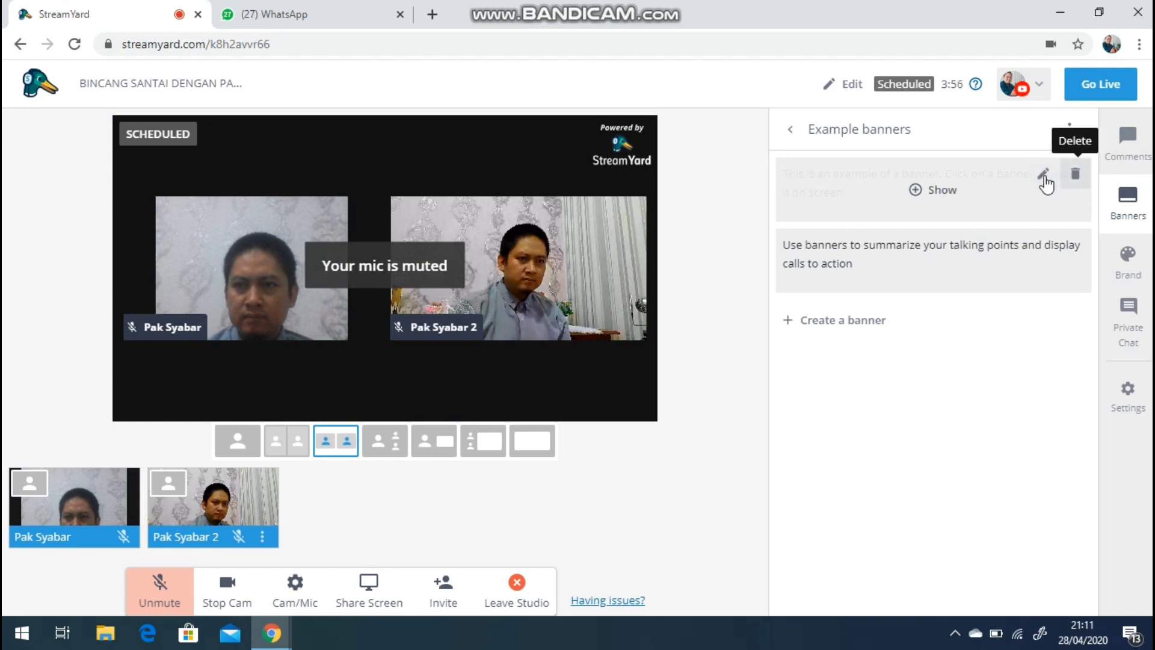
pyautogui.click(947, 193)
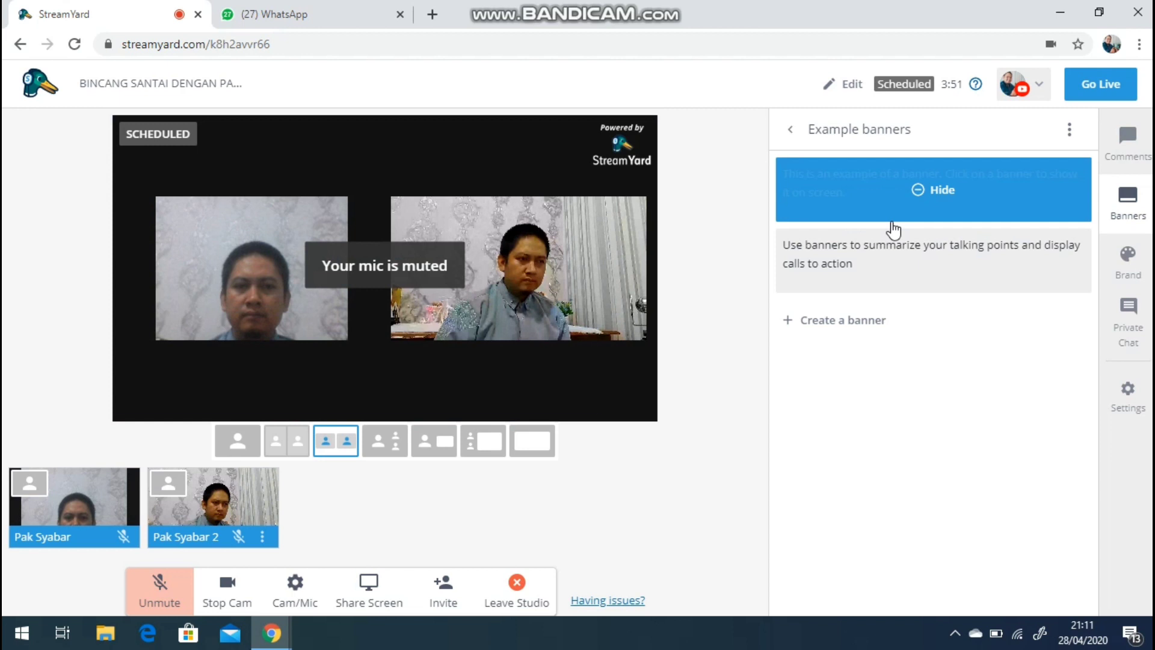
pyautogui.click(942, 192)
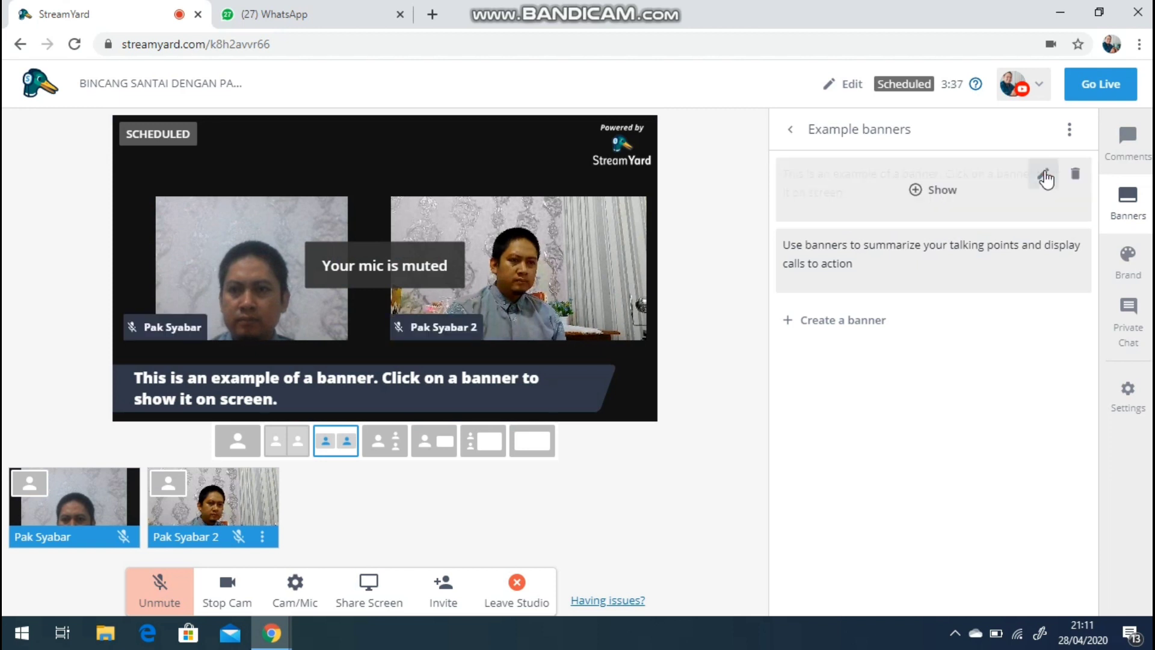
# Replace the first example banner's text with "BINCANG SANTAI BERSAMA" followed by the host's name, and save the banner
pyautogui.click(1045, 174)
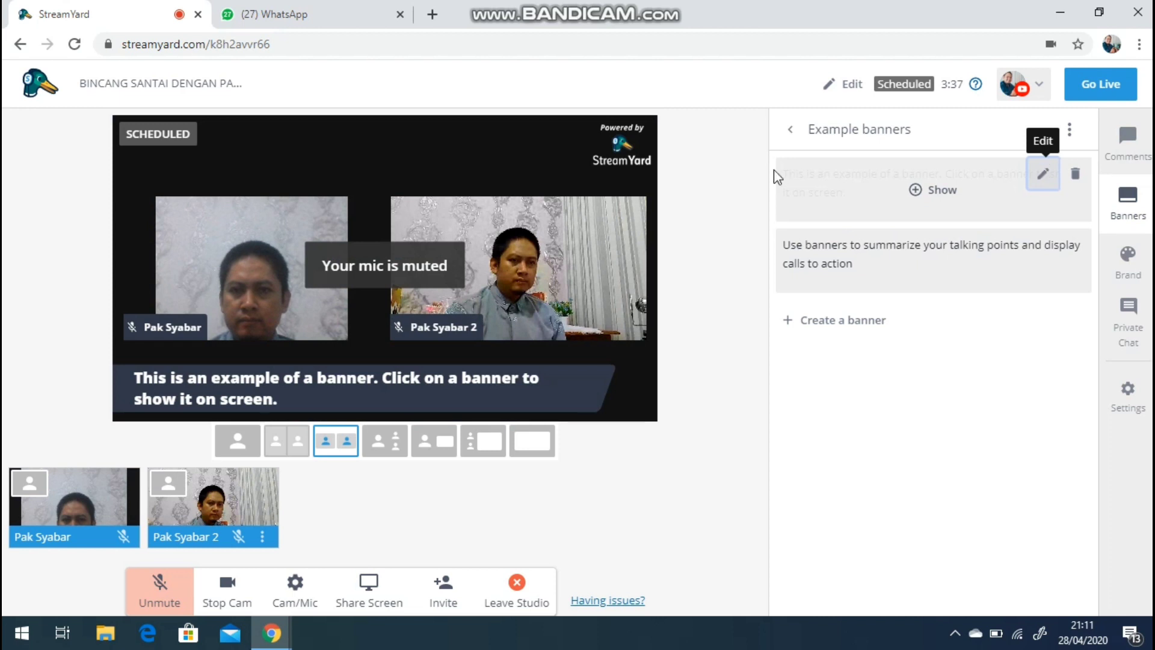
pyautogui.hotkey('ctrl', 'a')
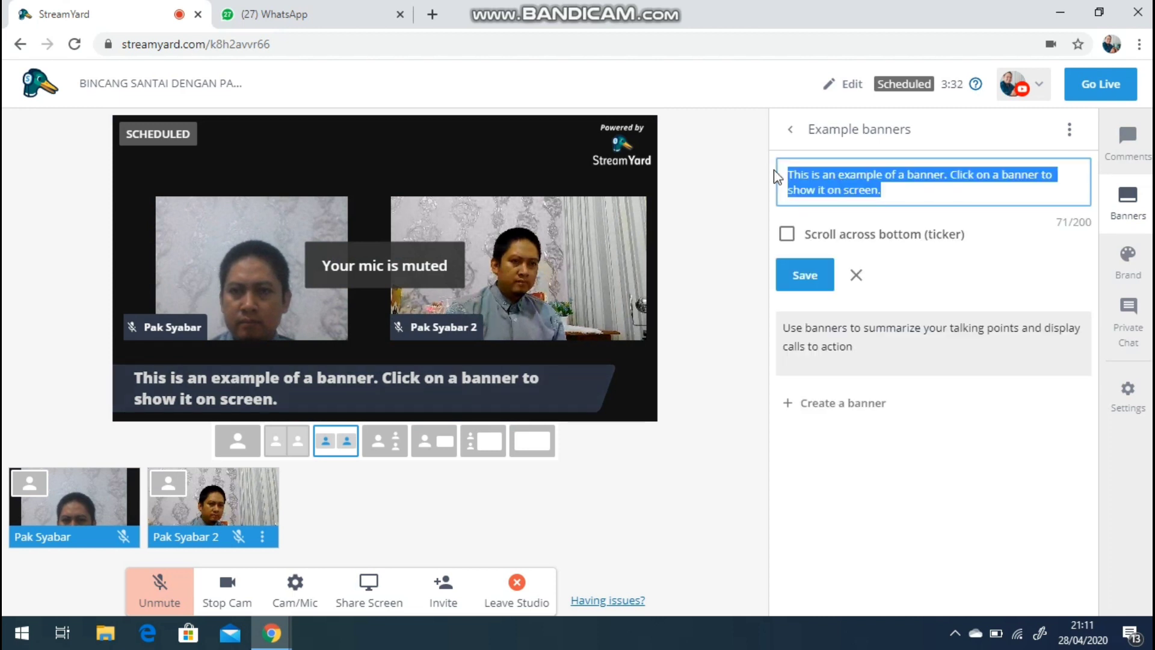
pyautogui.write('BINC')
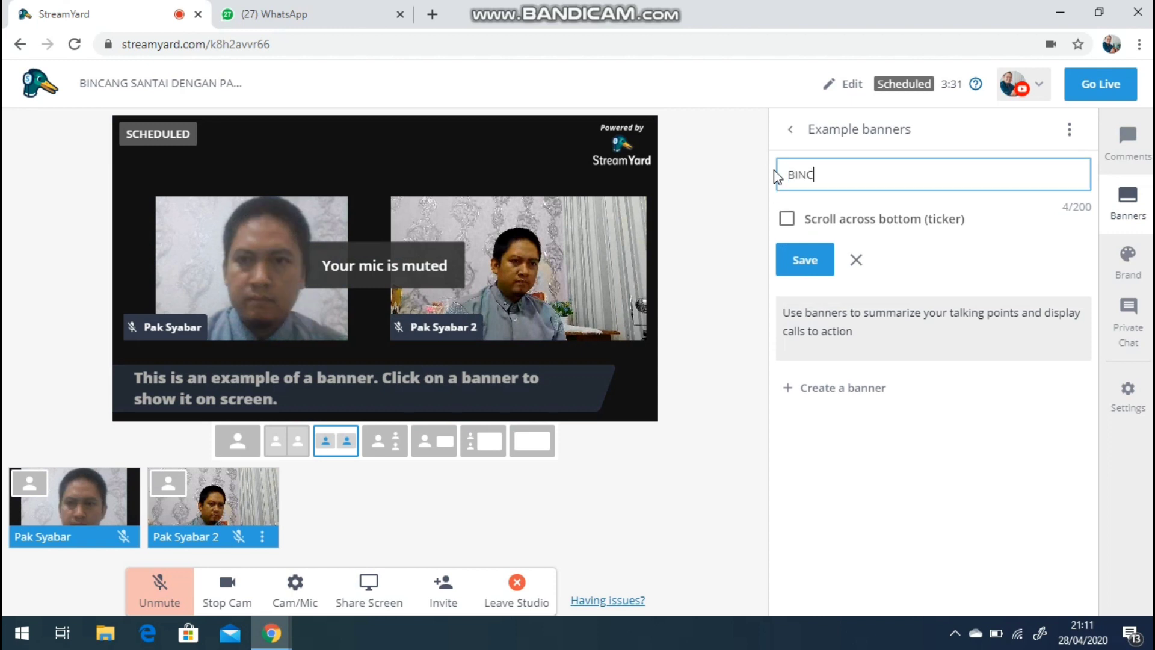
pyautogui.write('ANG')
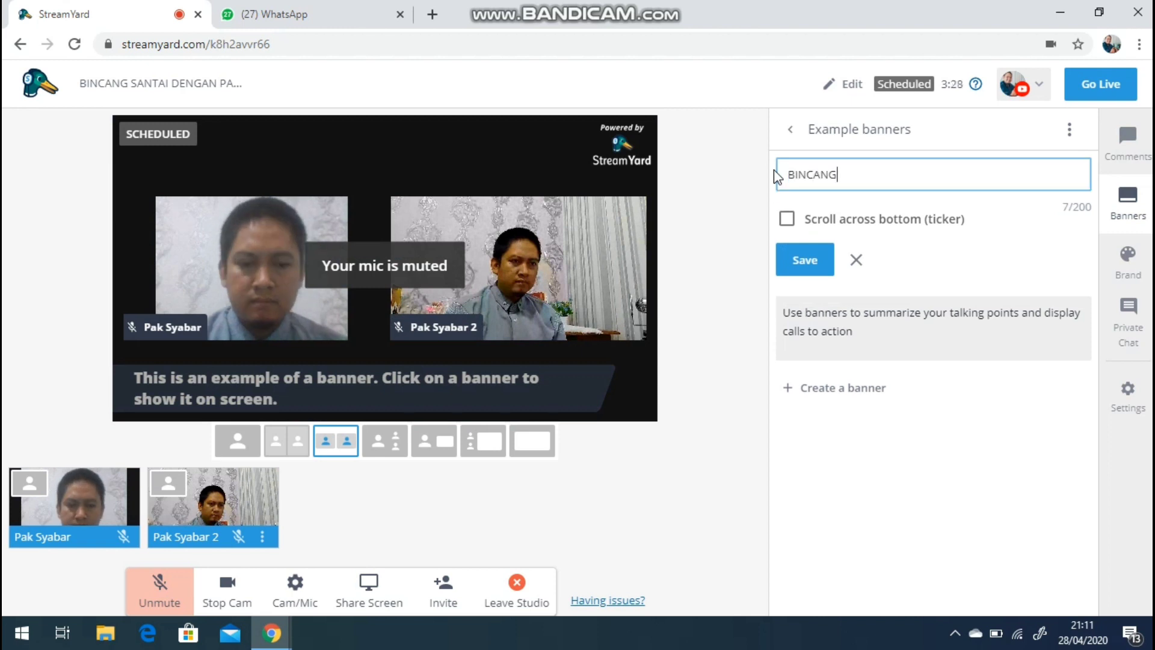
pyautogui.write(' SANTAI BE')
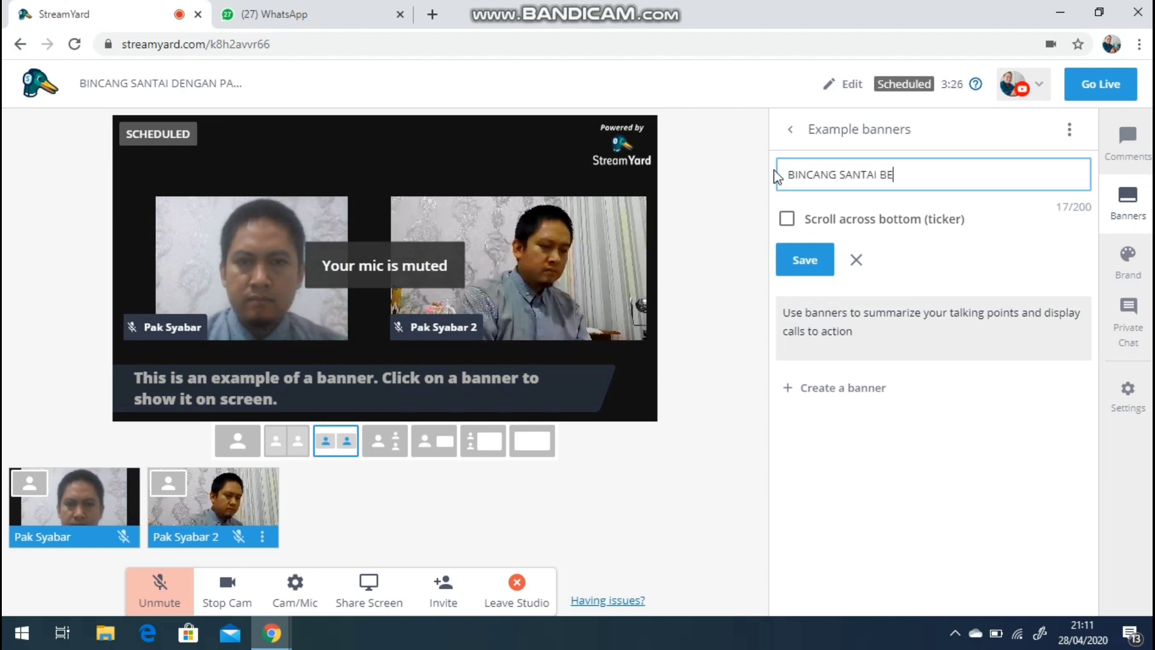
pyautogui.write('RS')
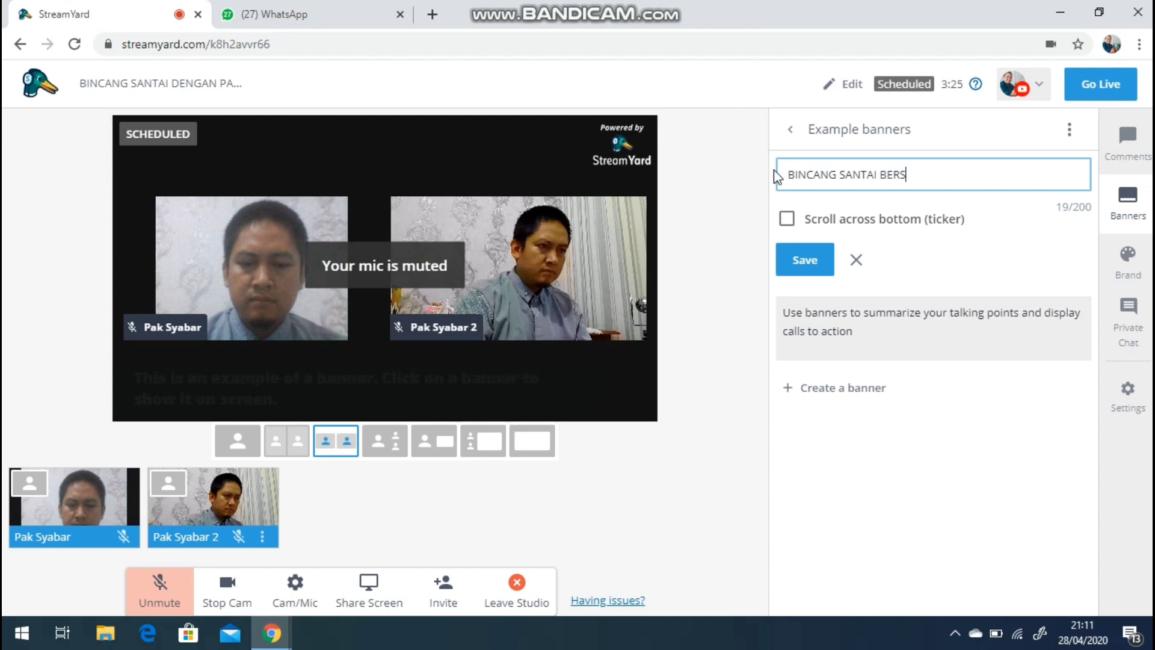
pyautogui.write('AMA PAK SYABAR')
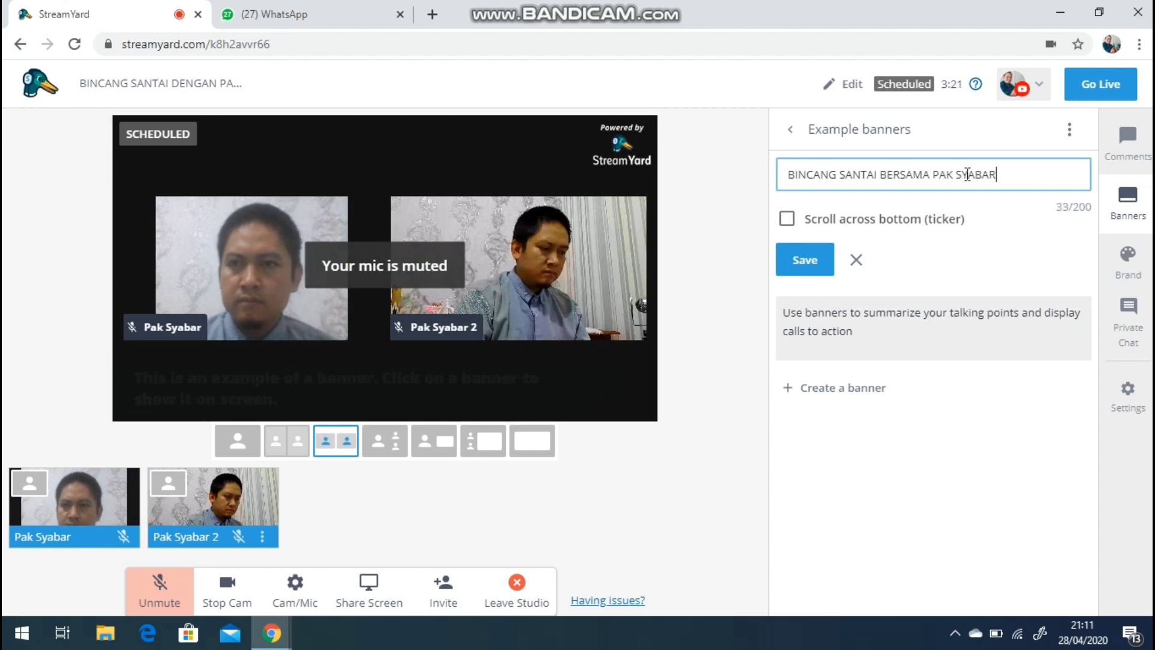
pyautogui.click(808, 264)
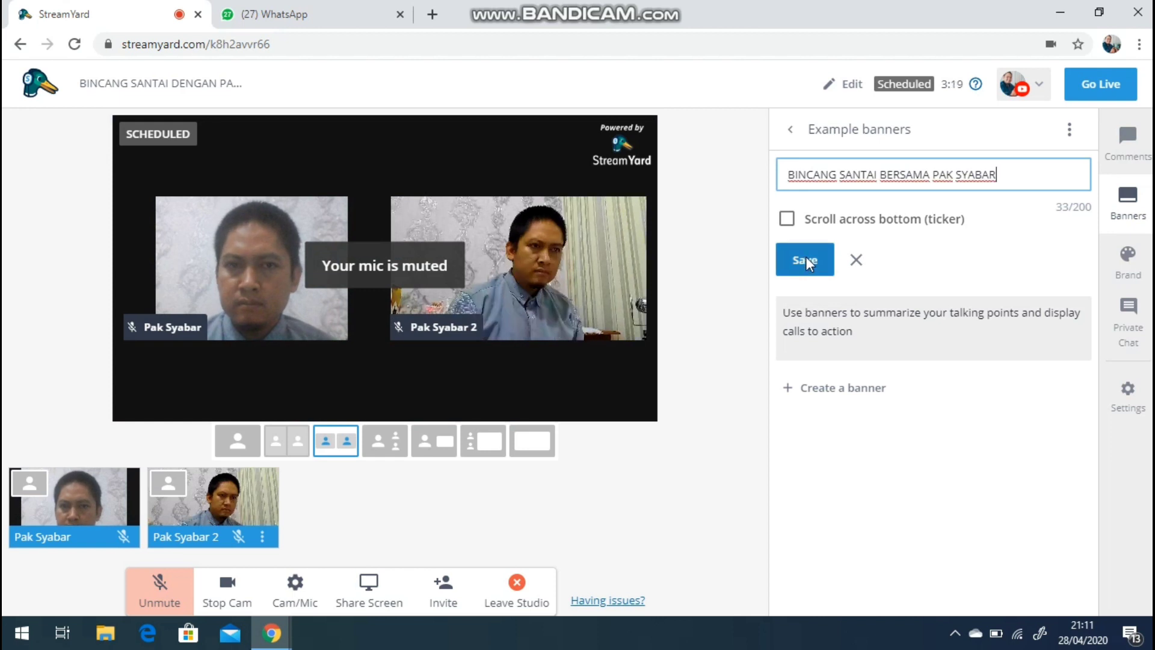
# Save the first banner's edited text and show that banner on the stream
pyautogui.click(808, 262)
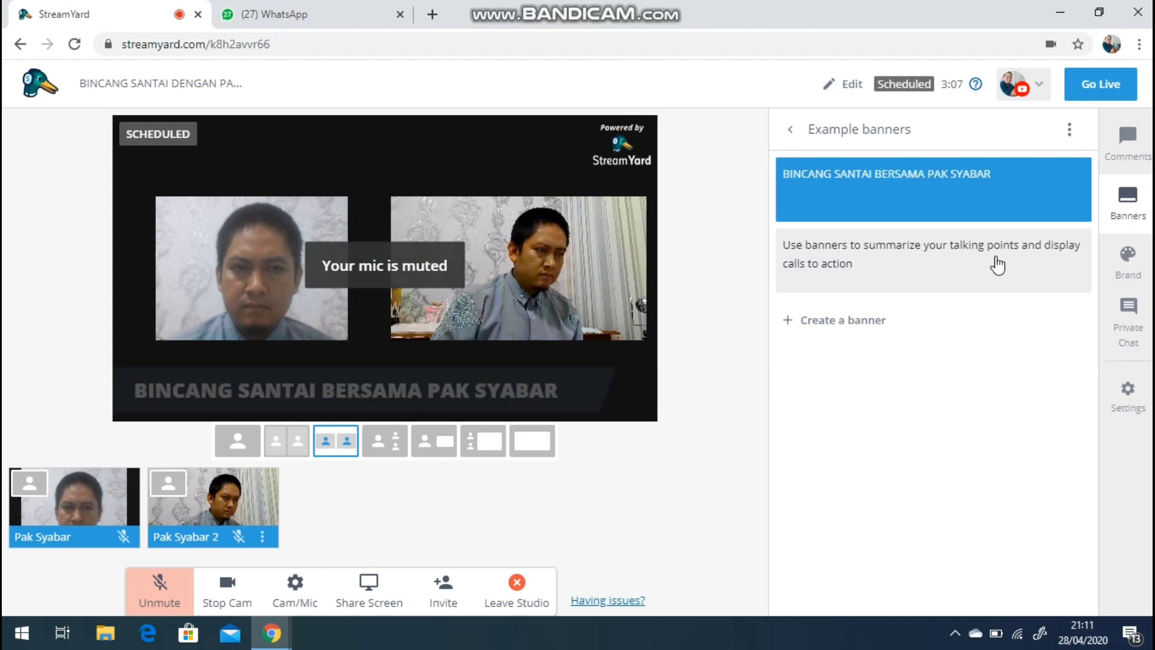
# Open the second example banner for editing and replace its text with "sAMPAIKAN PERTANYAAN ANDA"
pyautogui.moveTo(1045, 254)
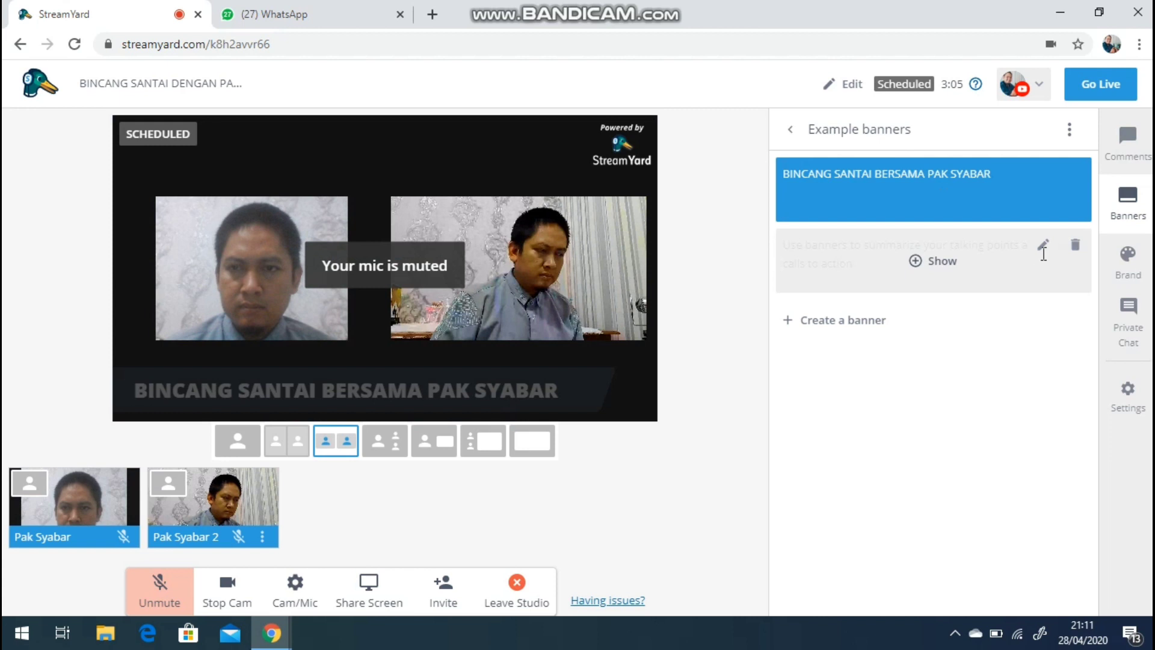
pyautogui.click(1044, 247)
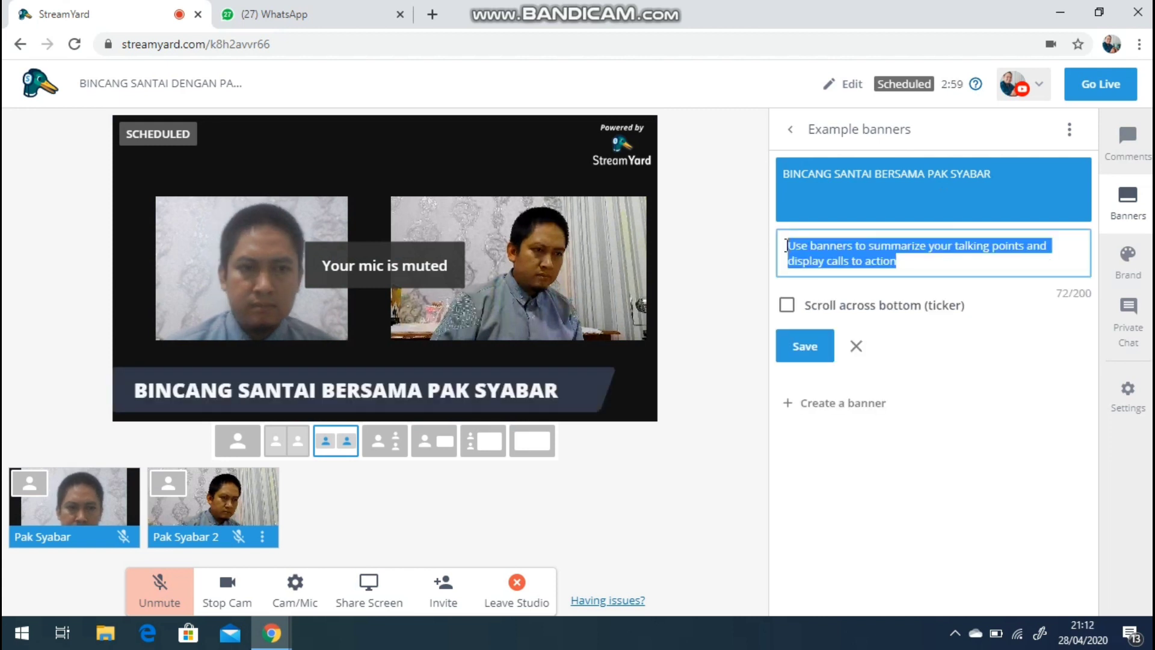
pyautogui.write('s')
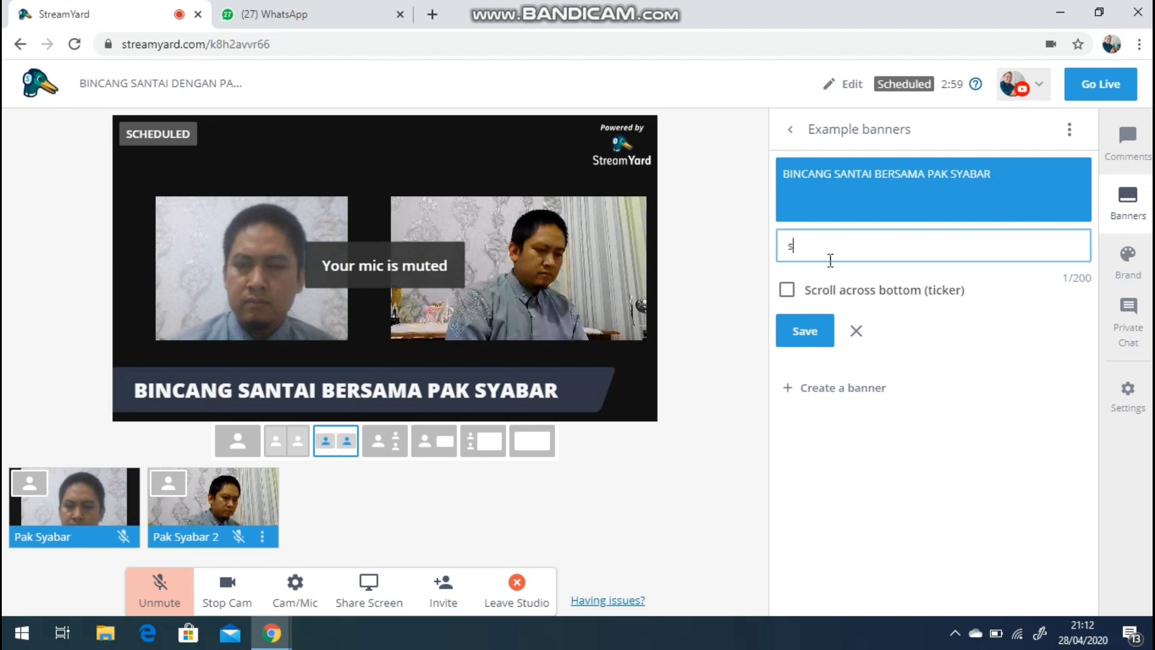
pyautogui.write('AMPAIKAN PERTANYAAN ANDA')
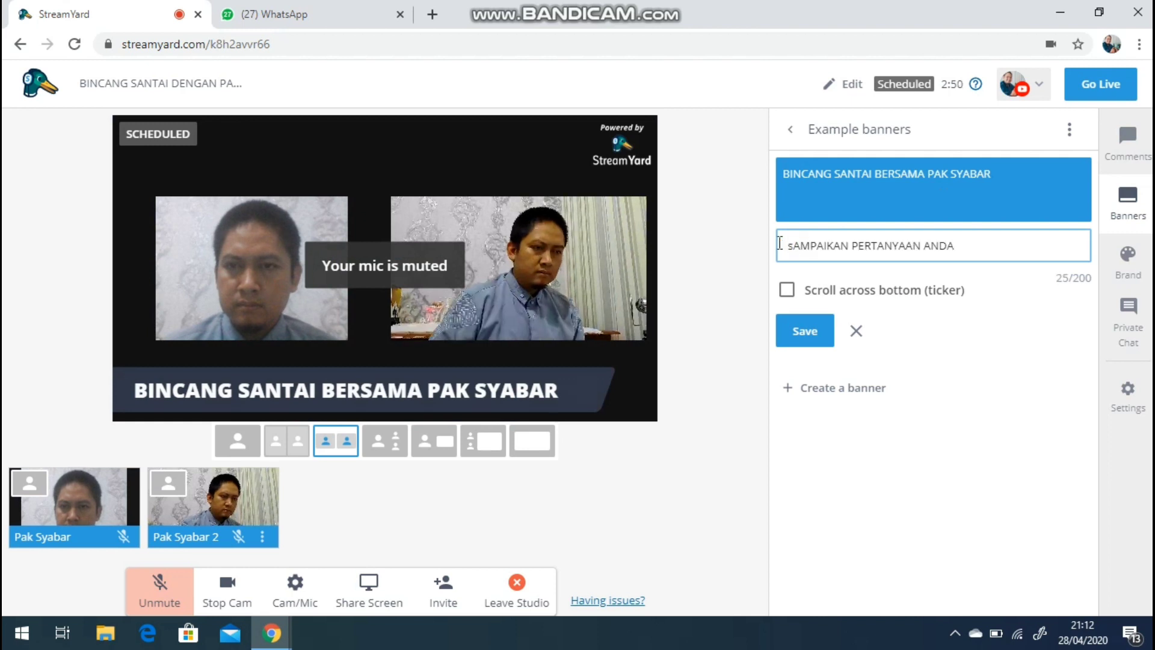
# Clear the second banner's wrongly capitalised text and start it again with "Sampaikan"
pyautogui.press('BackSpace')
pyautogui.press('BackSpace')
pyautogui.press('BackSpace')
pyautogui.press('BackSpace')
pyautogui.press('BackSpace')
pyautogui.press('BackSpace')
pyautogui.press('BackSpace')
pyautogui.press('BackSpace')
pyautogui.press('BackSpace')
pyautogui.press('BackSpace')
pyautogui.press('BackSpace')
pyautogui.press('BackSpace')
pyautogui.press('BackSpace')
pyautogui.press('BackSpace')
pyautogui.press('BackSpace')
pyautogui.press('BackSpace')
pyautogui.press('BackSpace')
pyautogui.press('BackSpace')
pyautogui.press('BackSpace')
pyautogui.press('BackSpace')
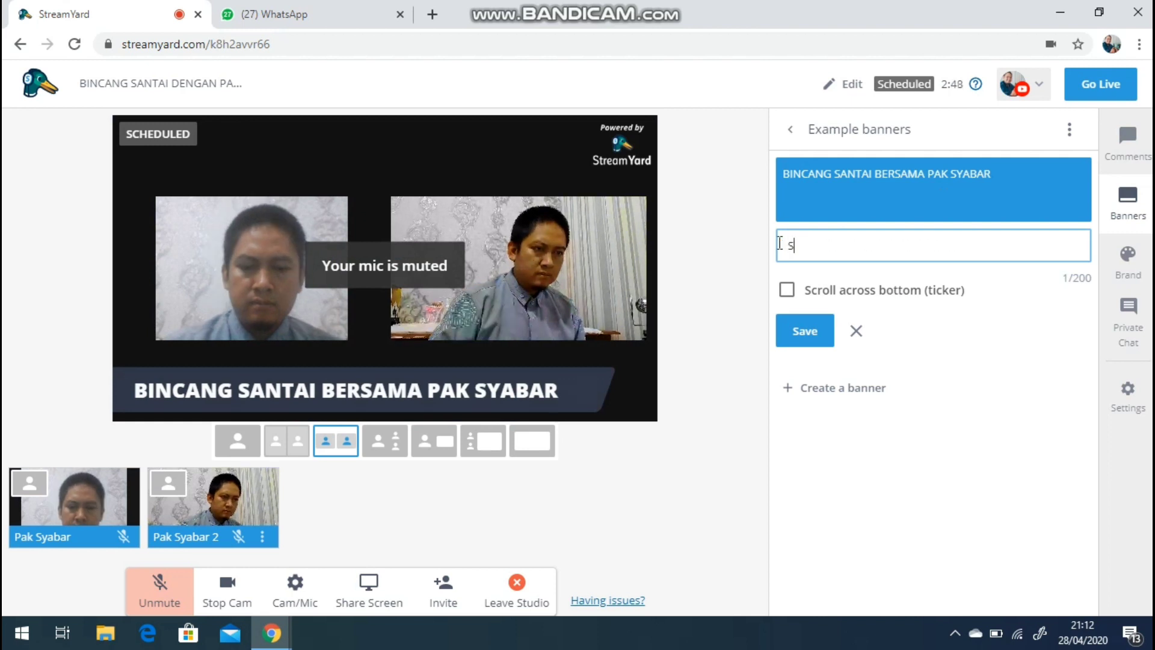
pyautogui.press('BackSpace')
pyautogui.write('Sampaikan')
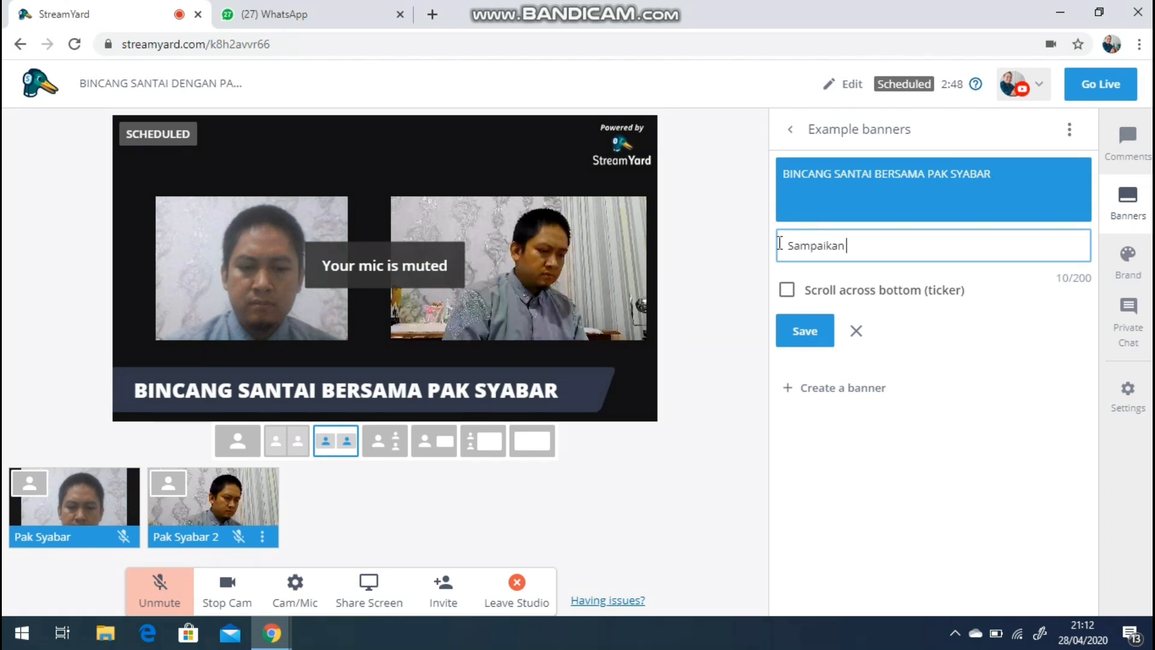